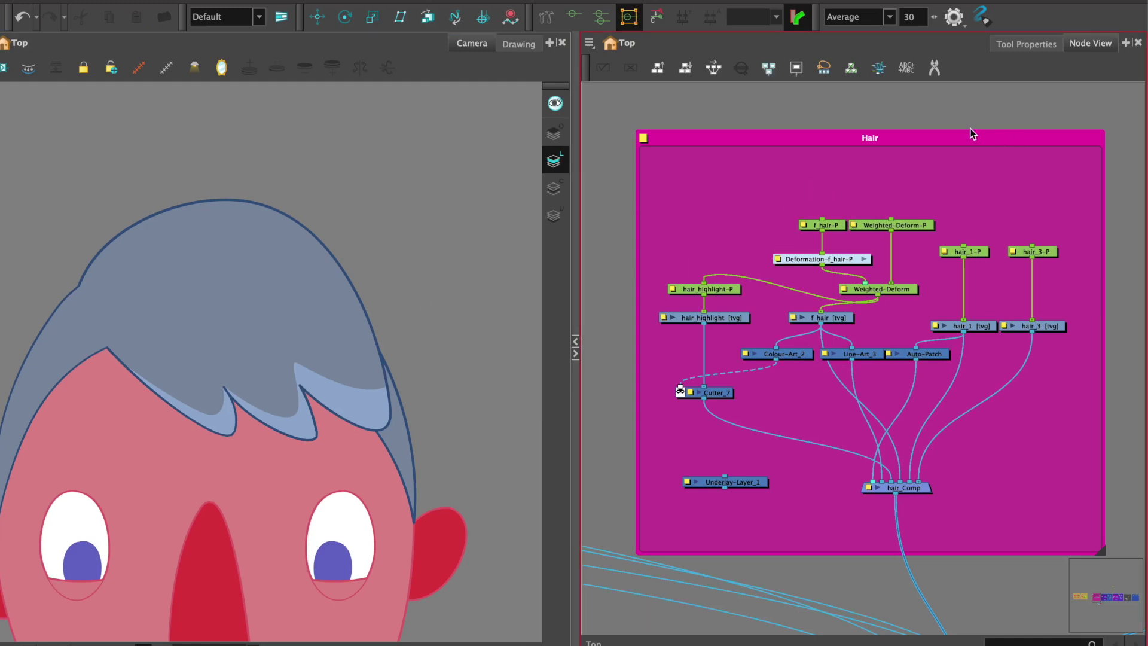
# Display the deformation chain of the front hair's peg f_hair-P in the Camera view.
pyautogui.click(835, 226)
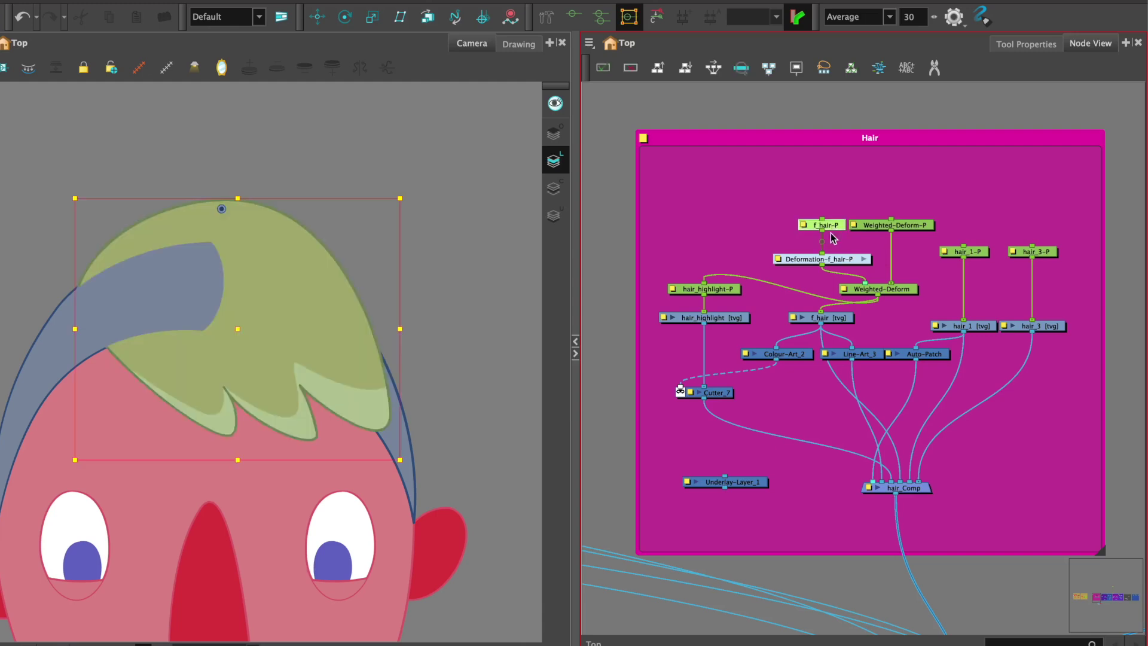
pyautogui.click(573, 18)
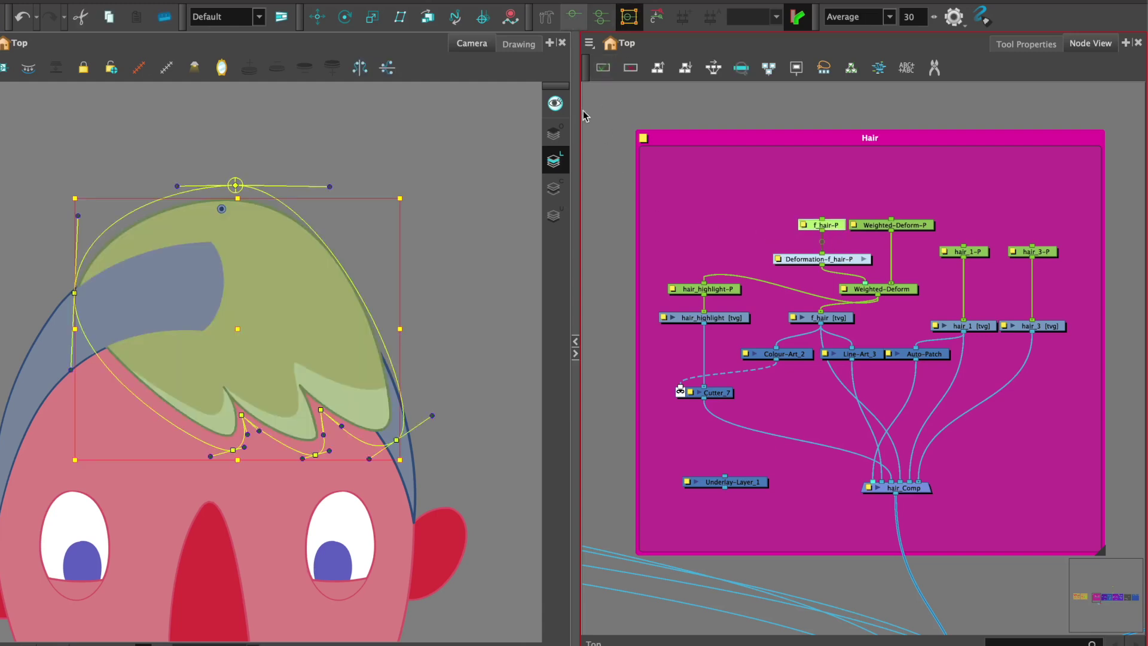
pyautogui.click(358, 191)
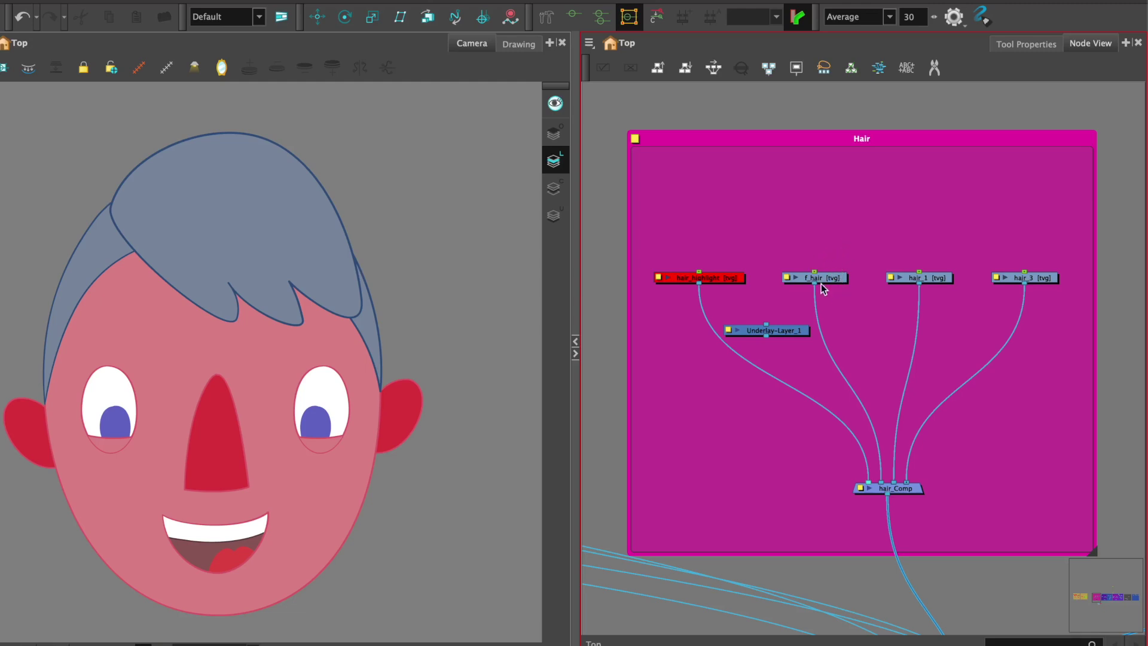
pyautogui.click(839, 279)
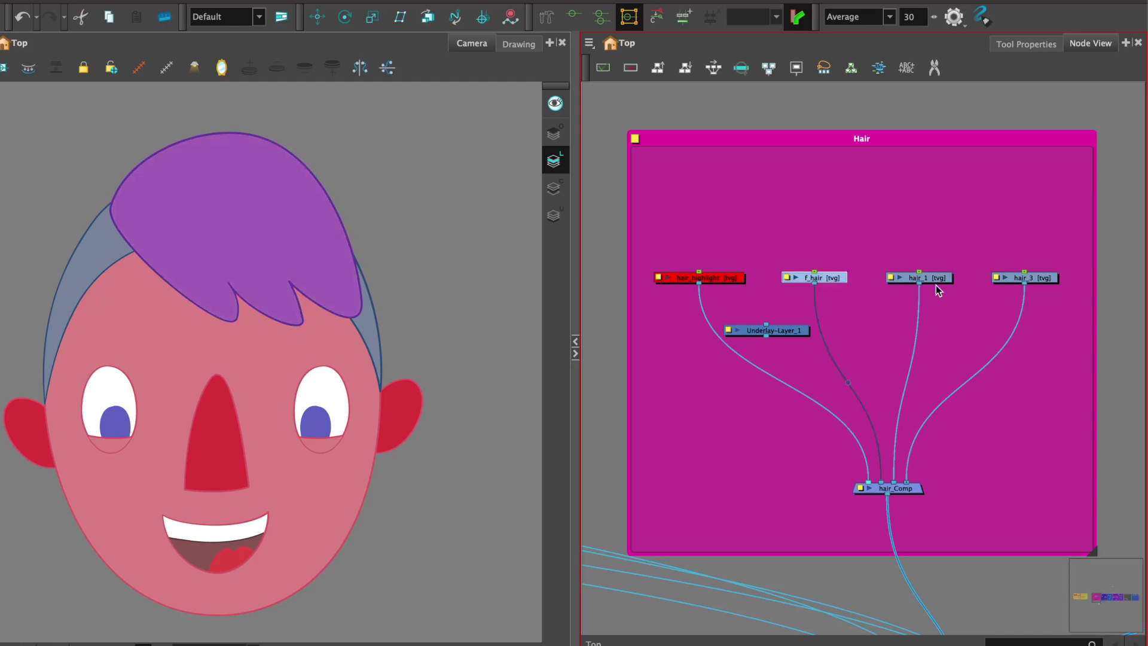
pyautogui.click(936, 279)
pyautogui.click(1039, 279)
pyautogui.click(839, 278)
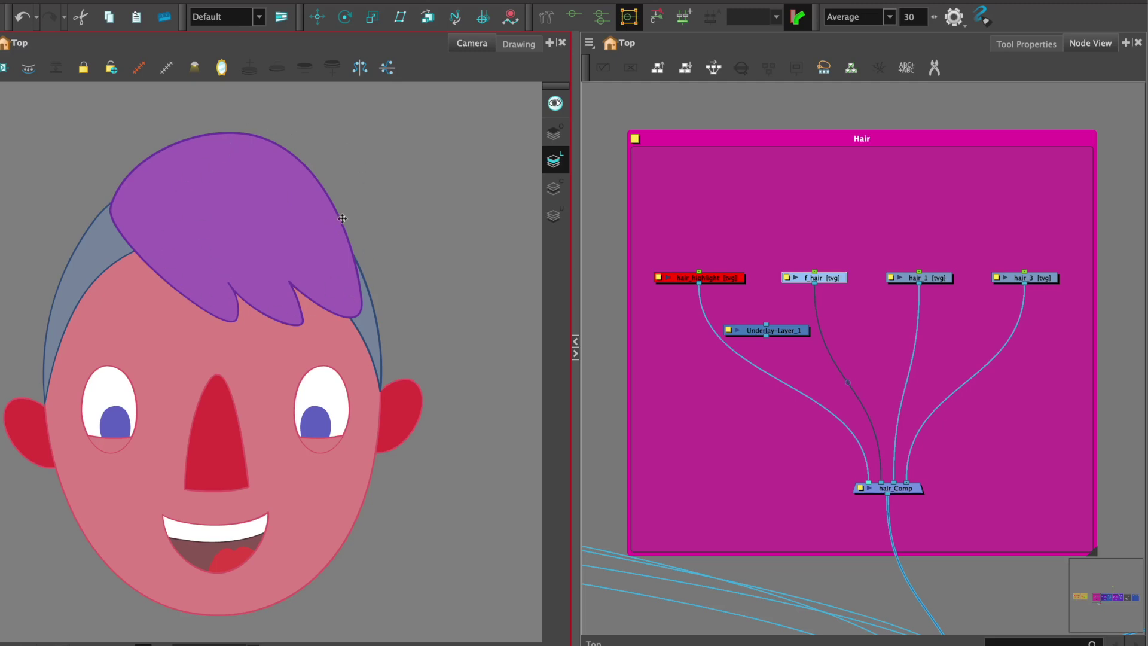
pyautogui.click(944, 275)
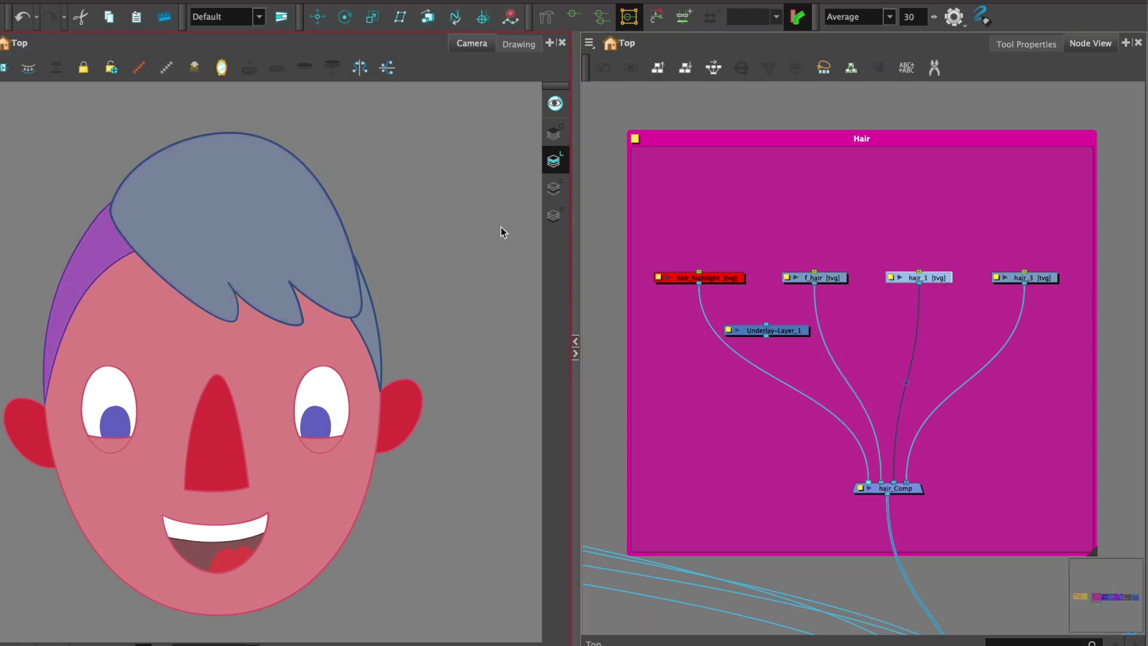
pyautogui.click(1049, 277)
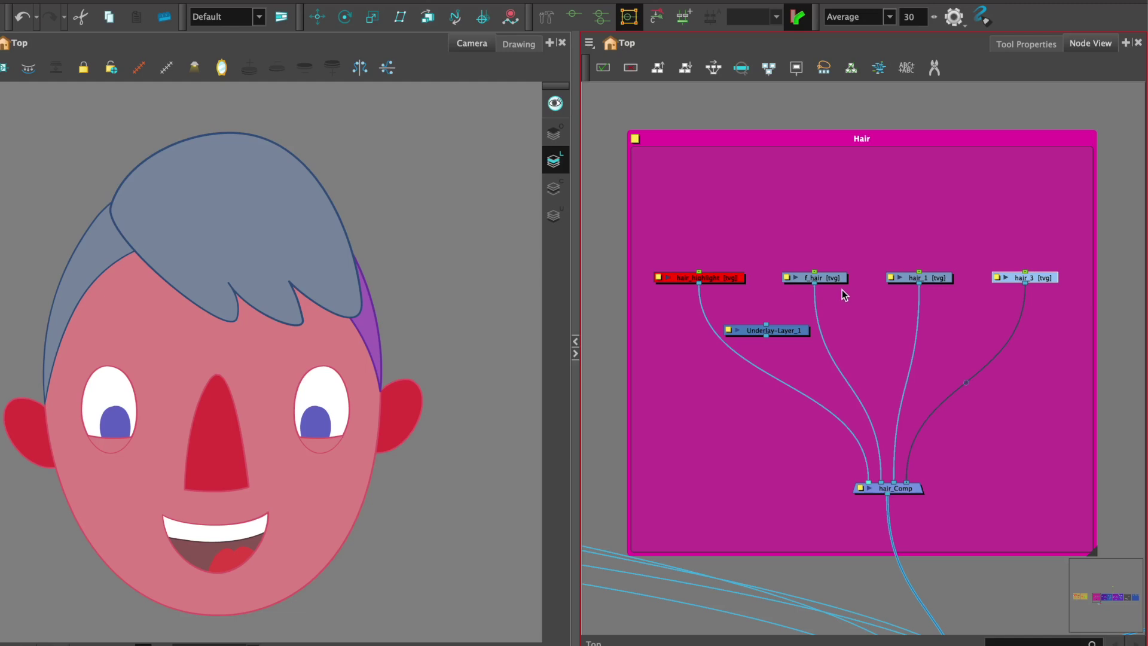
pyautogui.click(881, 238)
# Add a peg above each of the f_hair, hair_1 and hair_3 drawings with Ctrl+P.
pyautogui.moveTo(790, 238); pyautogui.dragTo(857, 289)
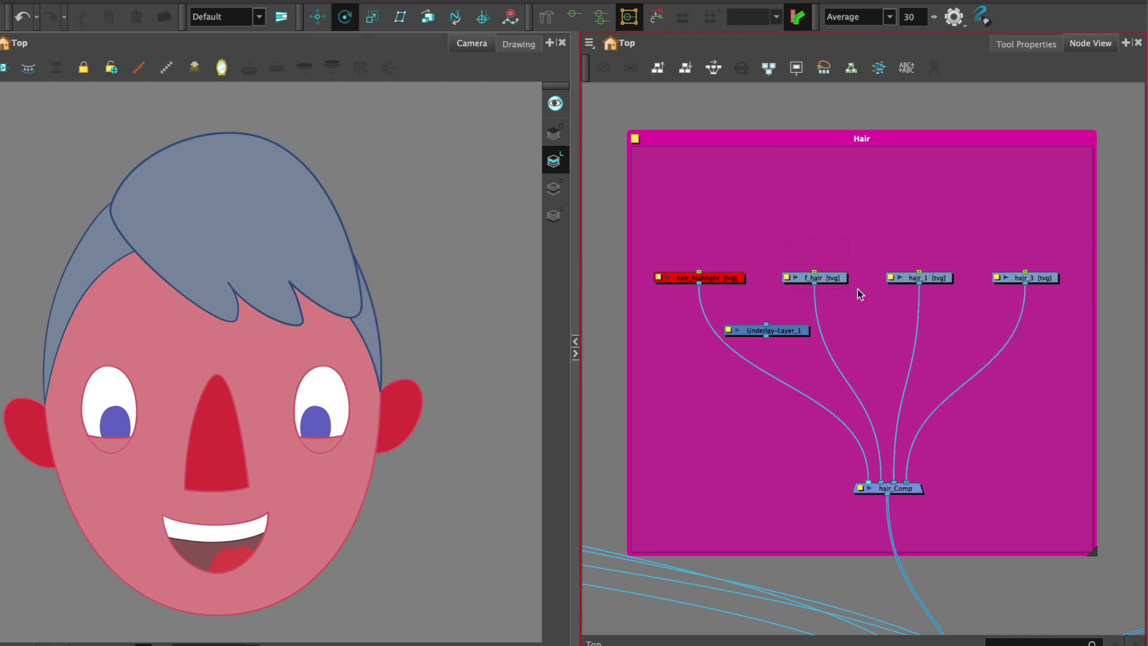
pyautogui.moveTo(1038, 282); pyautogui.dragTo(1043, 286)
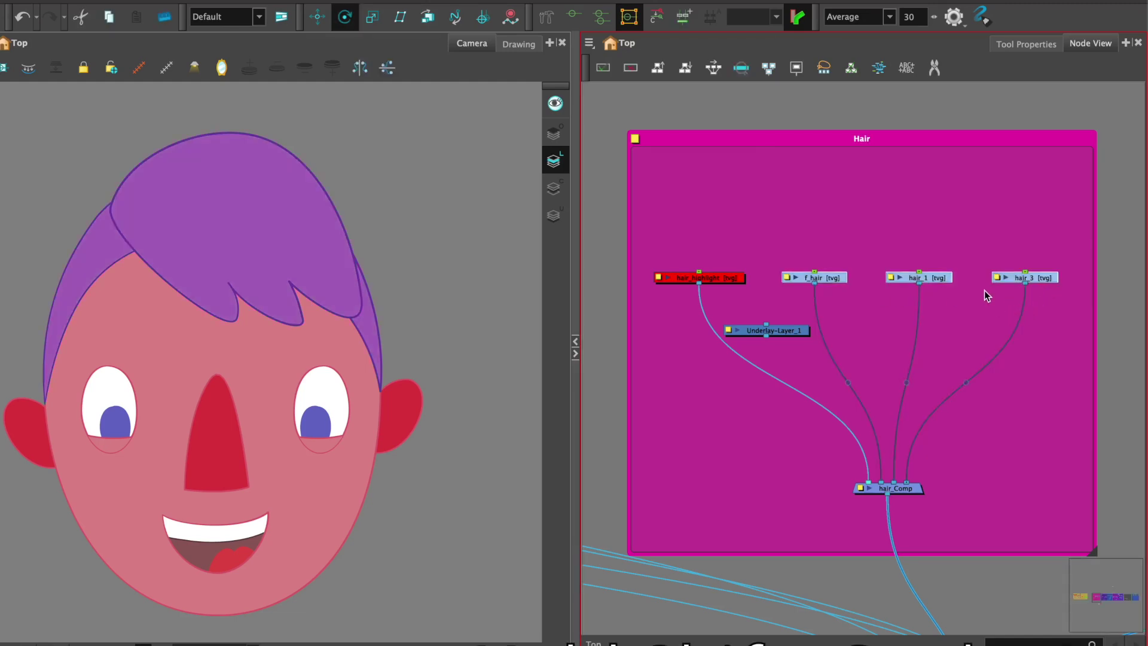
pyautogui.hotkey('ctrl', 'p')
pyautogui.click(843, 195)
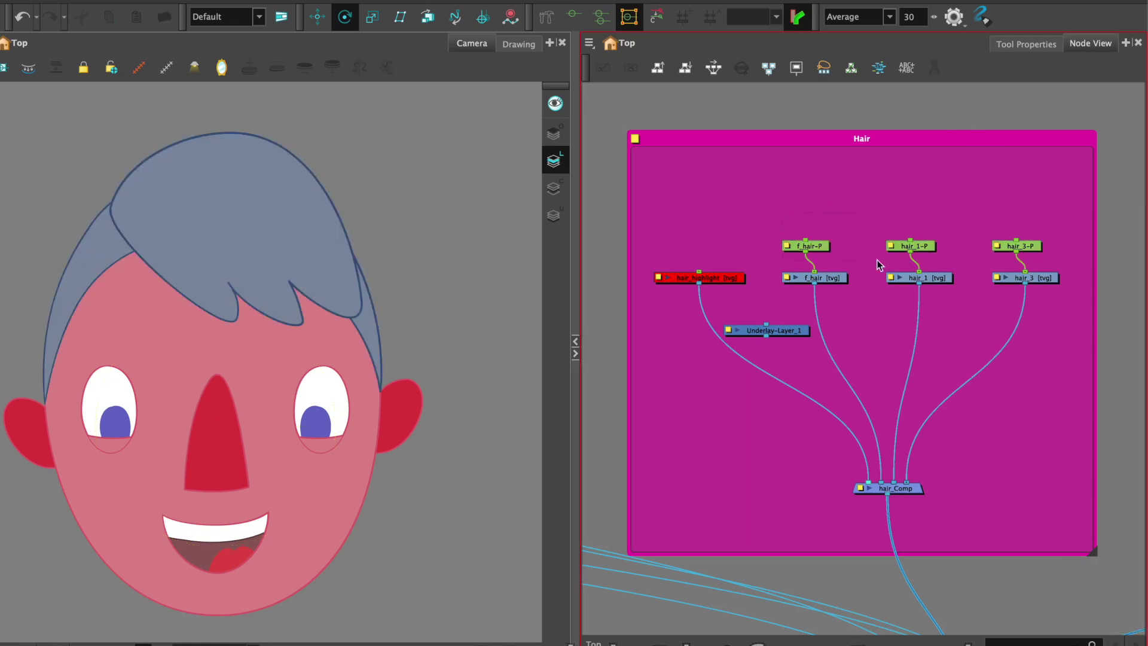
# Line up the three new hair pegs above their drawings.
pyautogui.click(1033, 263)
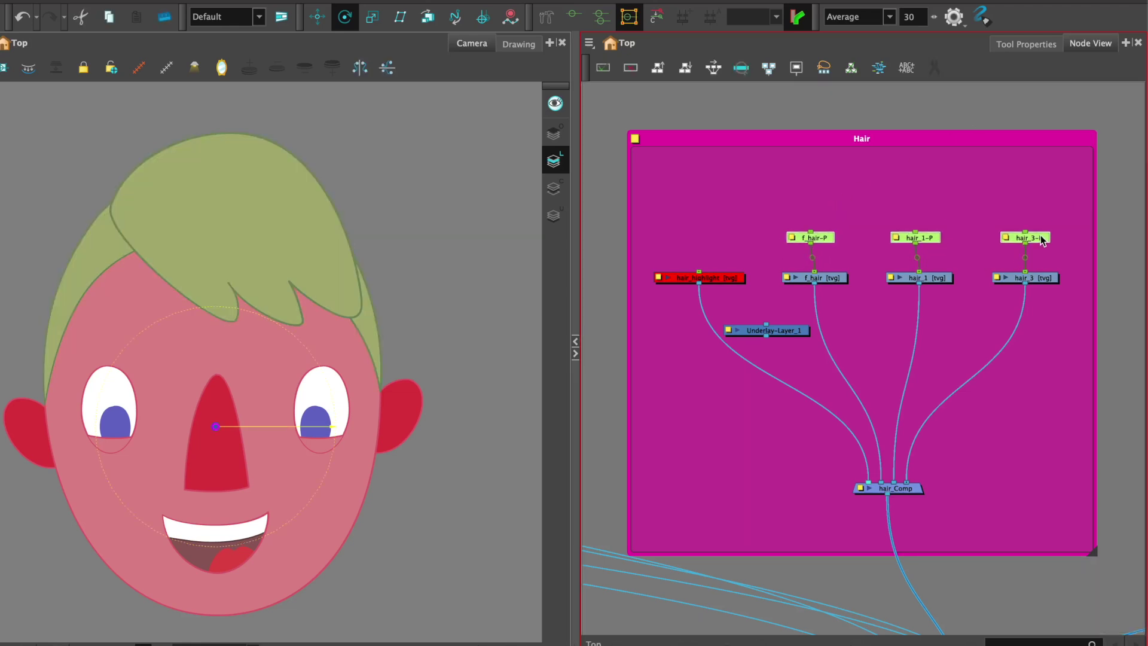
pyautogui.click(979, 95)
pyautogui.moveTo(1063, 238); pyautogui.dragTo(1065, 239)
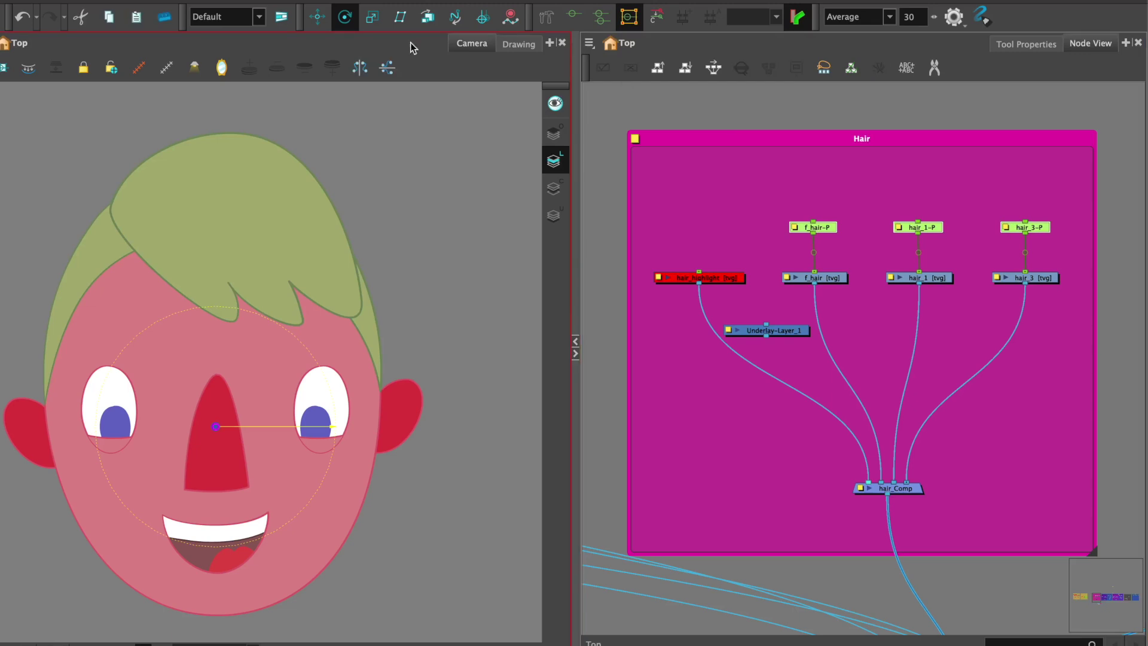
pyautogui.click(851, 179)
# Check the hair_1-P and hair_3-P pegs on the left and right hair.
pyautogui.click(933, 230)
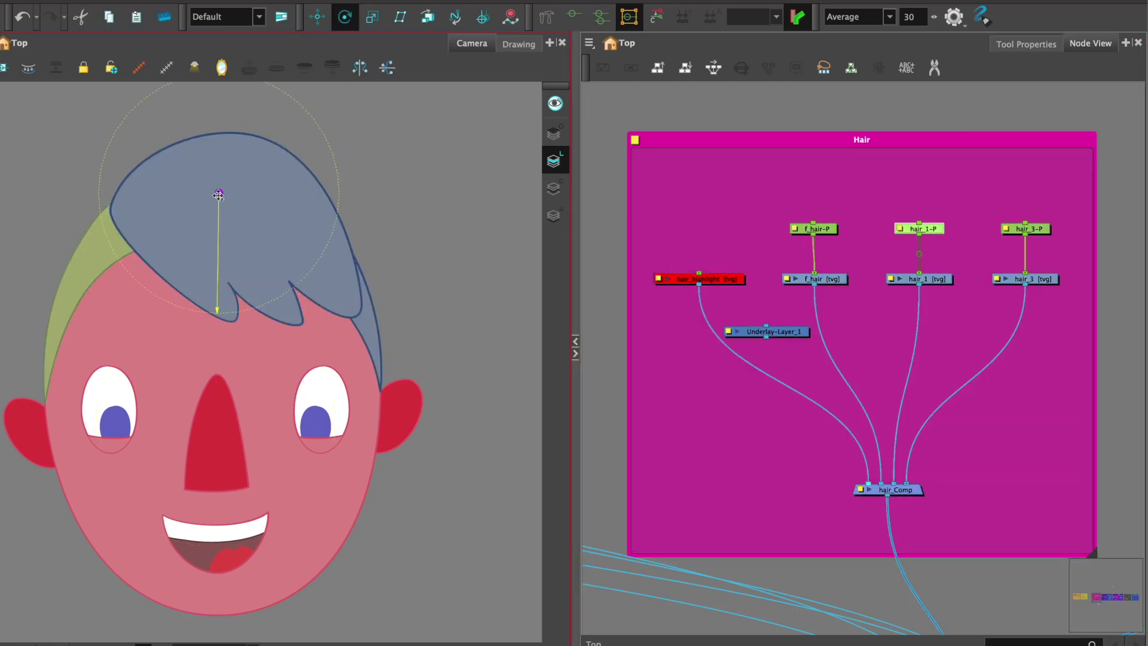
pyautogui.click(1025, 228)
pyautogui.click(1007, 261)
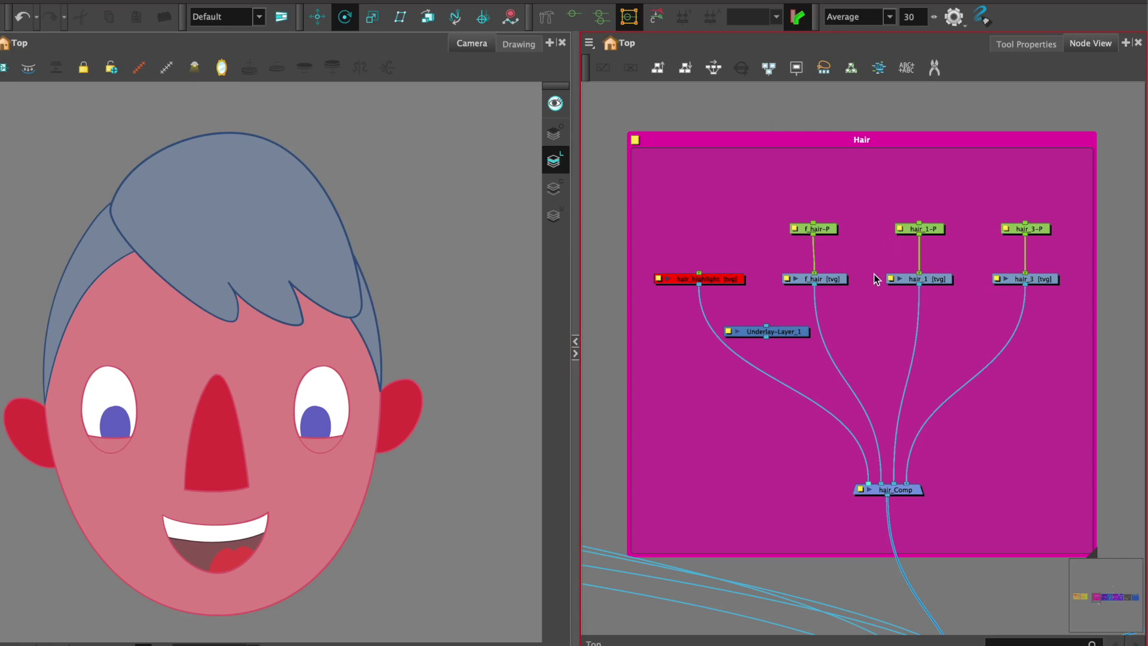
pyautogui.click(351, 274)
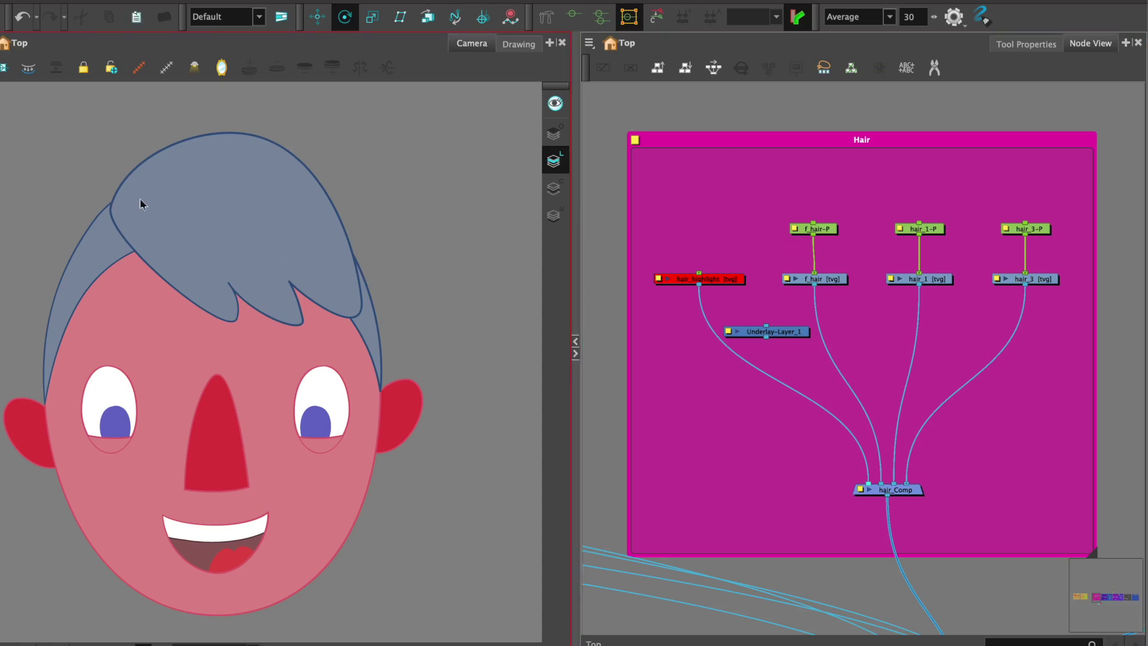
pyautogui.click(879, 284)
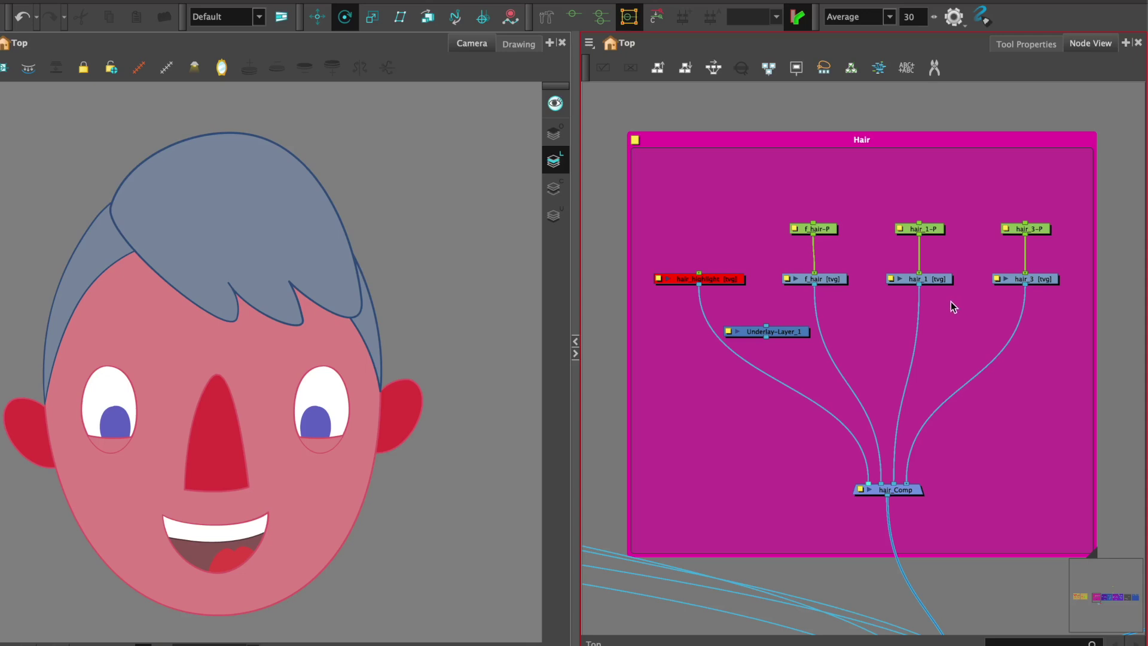
pyautogui.press('Return')
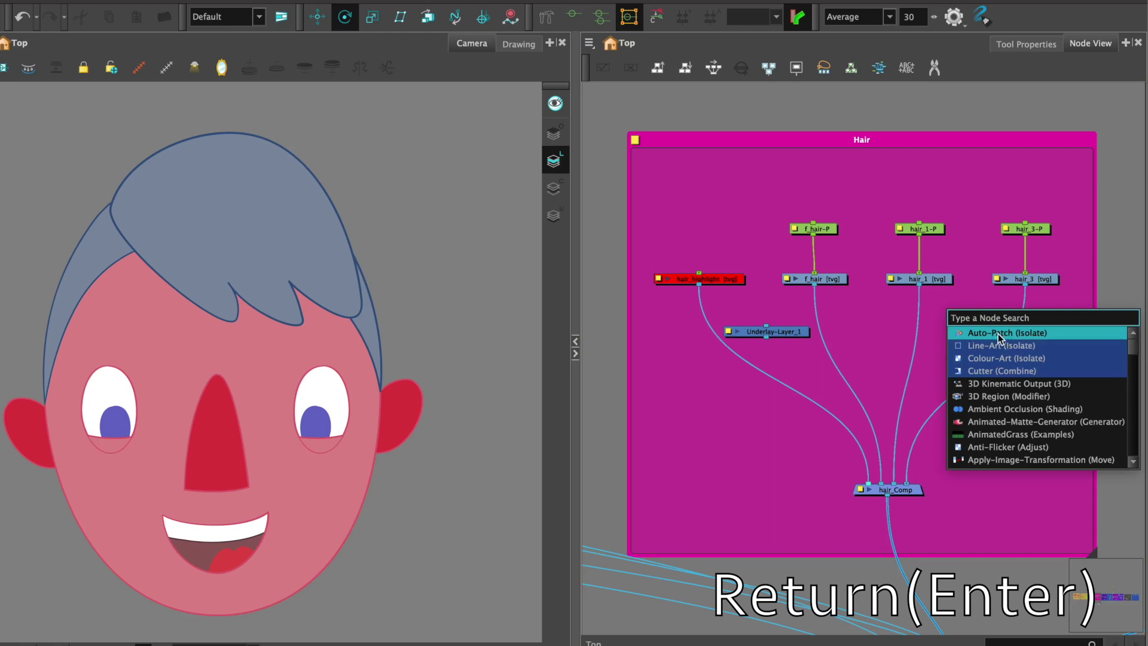
# Search 'au' and place an Auto-Patch node in the Hair group.
pyautogui.write('a')
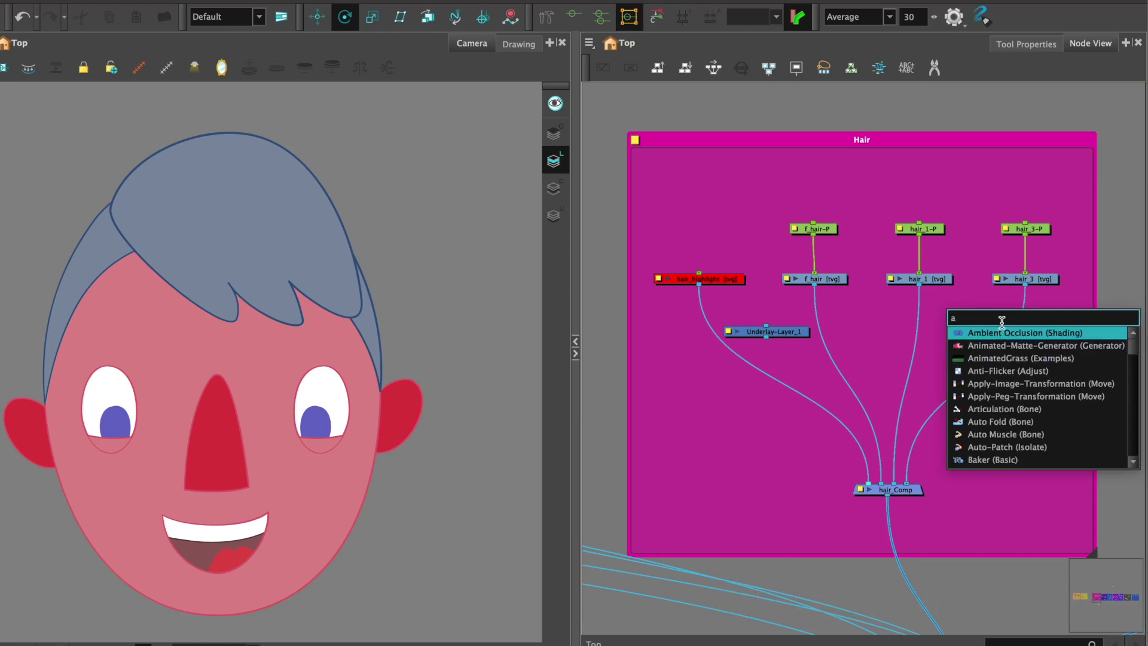
pyautogui.write('u')
pyautogui.click(998, 358)
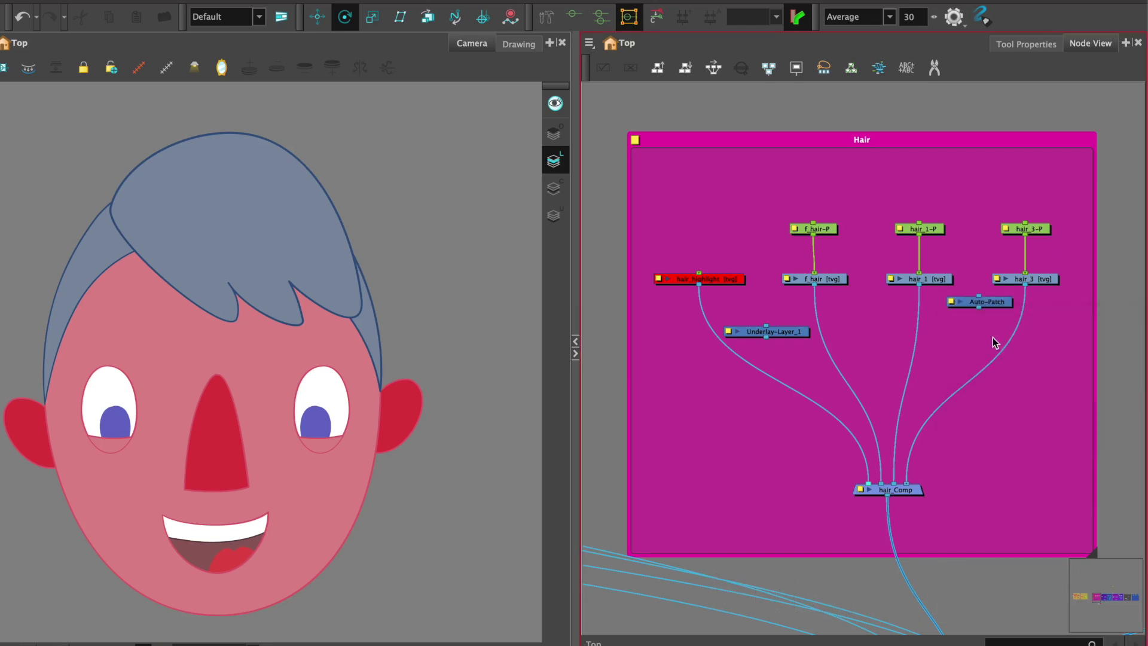
pyautogui.click(894, 304)
pyautogui.press('2')
pyautogui.press('2')
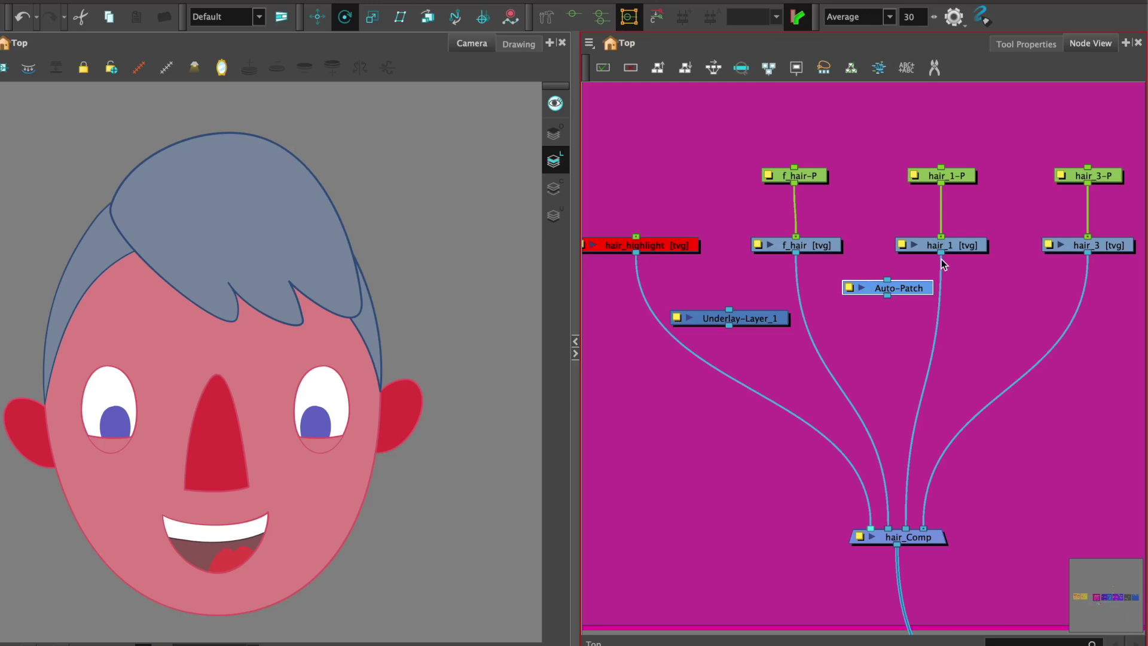
# Wire hair_1 into Auto-Patch and Auto-Patch's output into hair_Comp.
pyautogui.moveTo(941, 254); pyautogui.dragTo(908, 296)
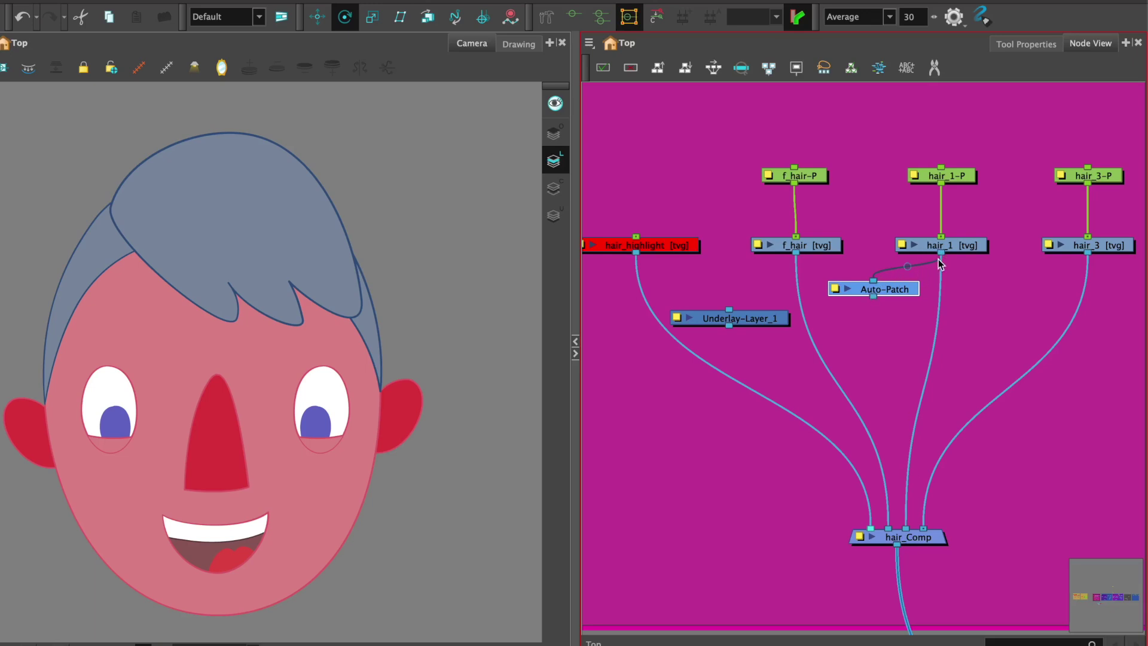
pyautogui.moveTo(899, 290); pyautogui.dragTo(919, 285)
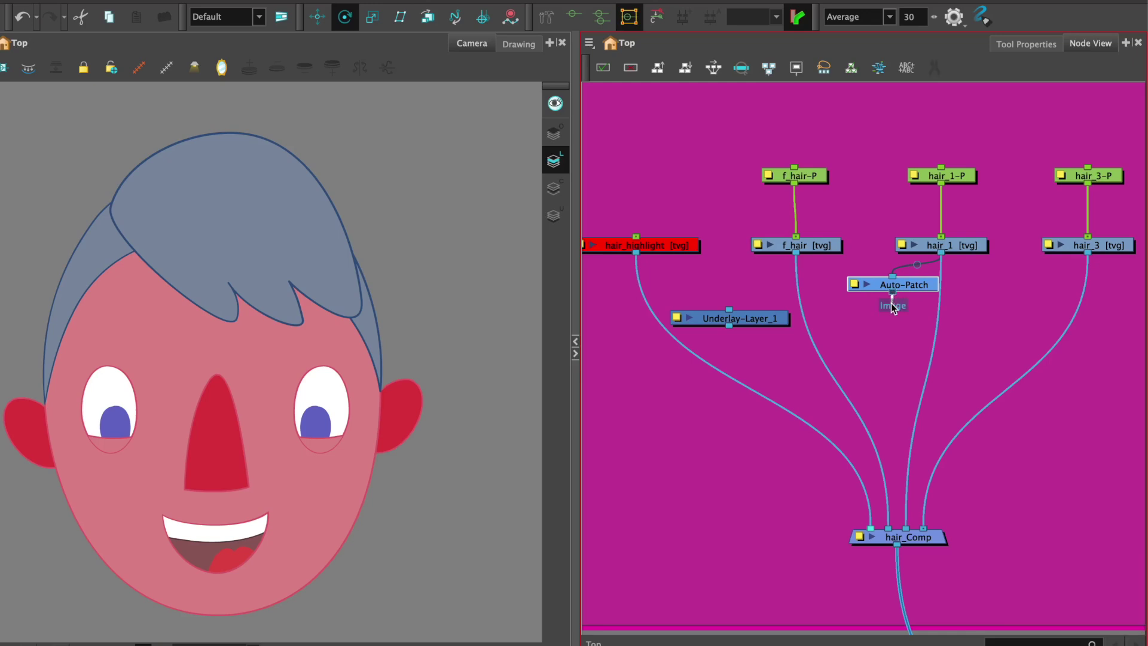
pyautogui.moveTo(883, 360); pyautogui.dragTo(877, 534)
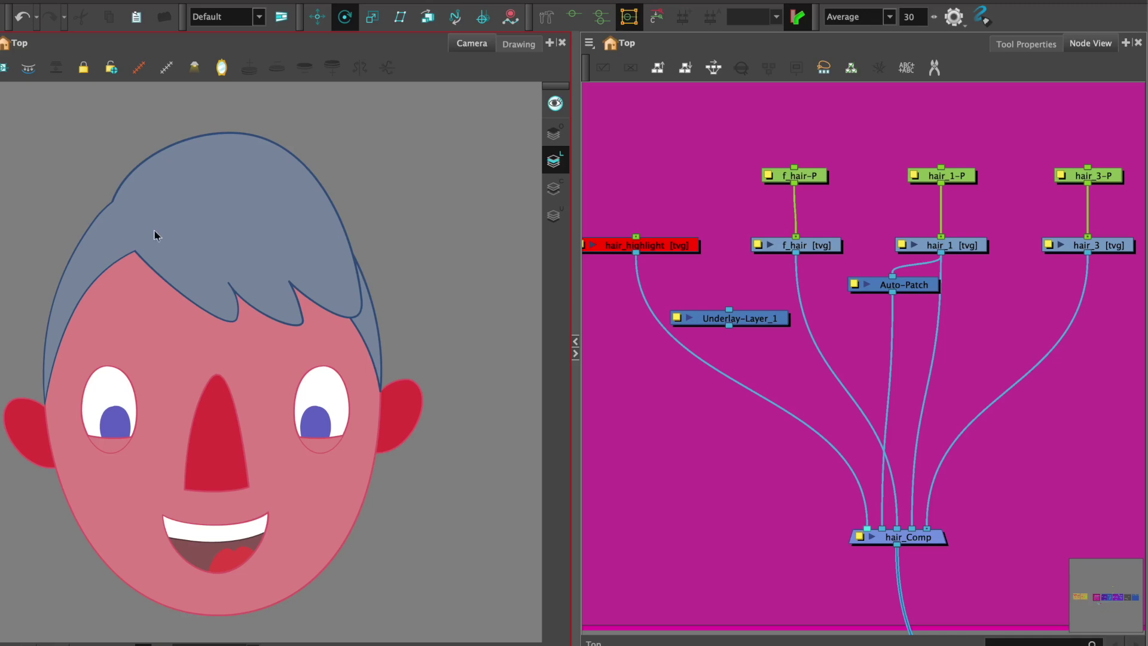
pyautogui.moveTo(936, 286); pyautogui.dragTo(926, 288)
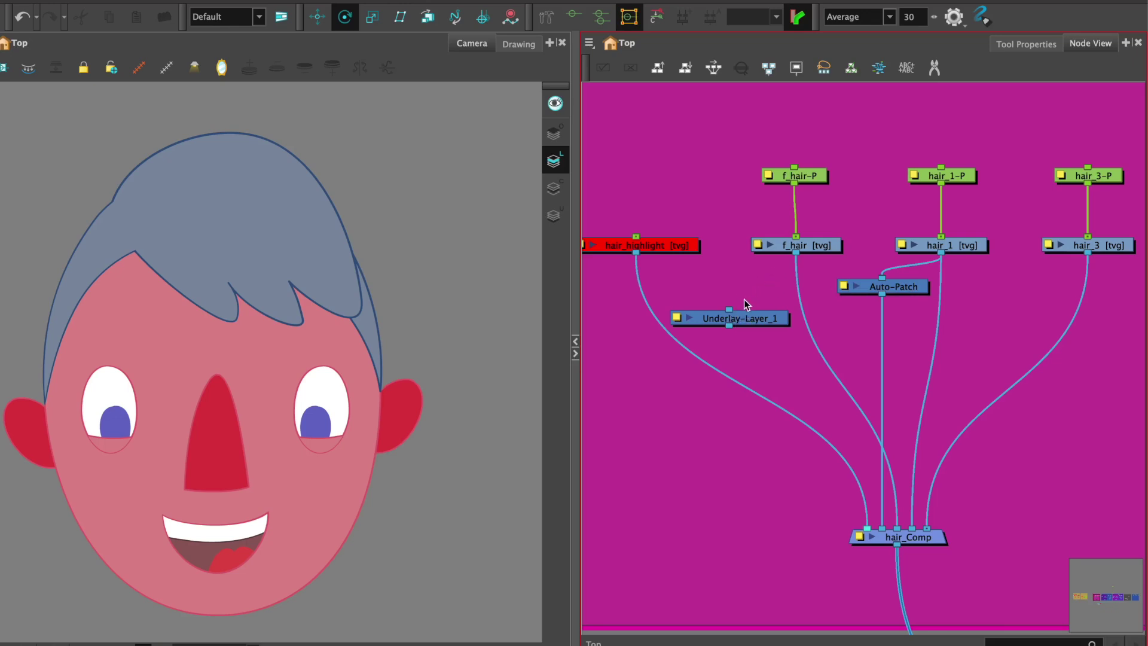
# Connect f_hair into Underlay-Layer_1 and Underlay-Layer_1 into hair_Comp.
pyautogui.moveTo(729, 308); pyautogui.dragTo(759, 239)
pyautogui.moveTo(765, 320); pyautogui.dragTo(877, 529)
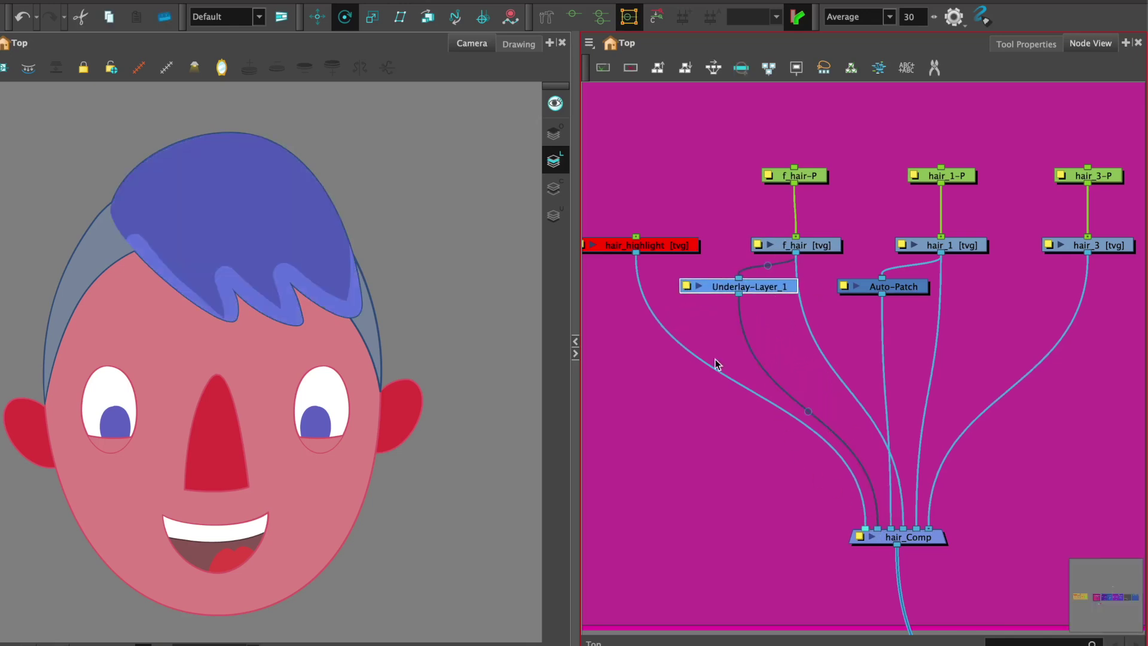
pyautogui.click(517, 340)
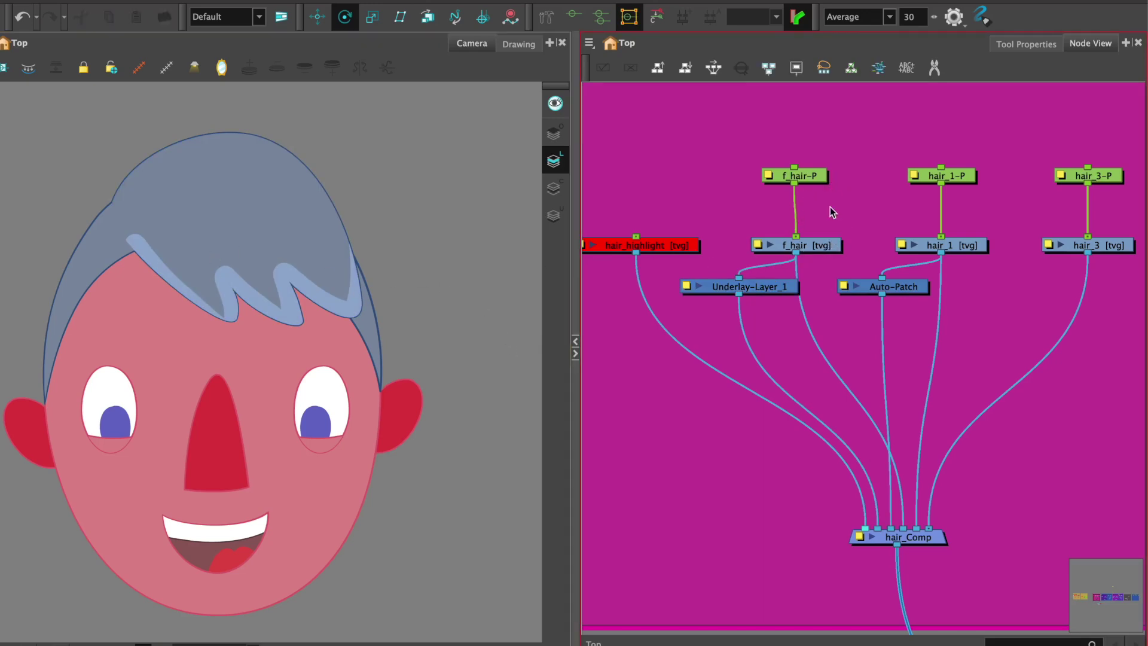
# Select f_hair-P with the Rigging tool and show its Tool Properties.
pyautogui.moveTo(821, 177); pyautogui.dragTo(823, 171)
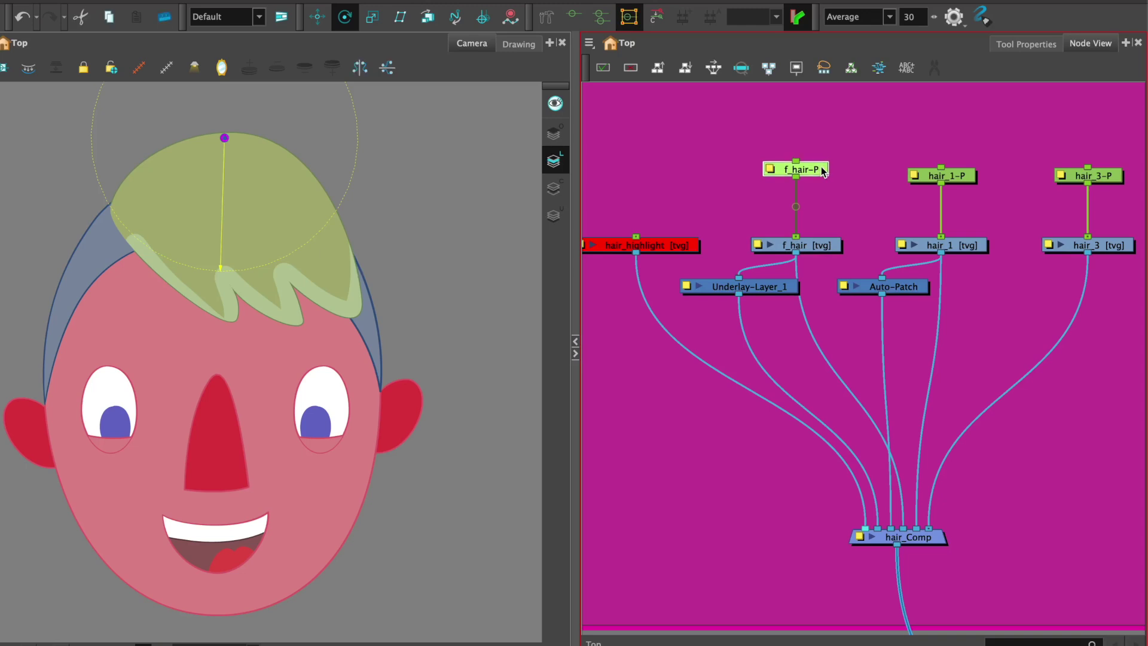
pyautogui.click(547, 20)
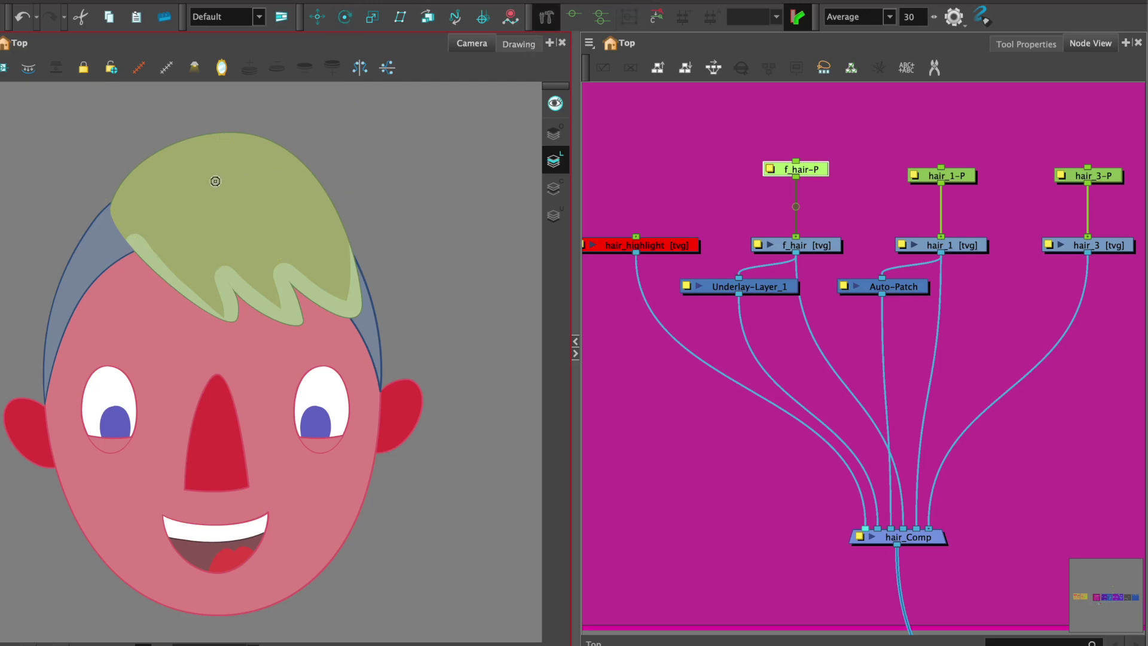
pyautogui.click(1018, 42)
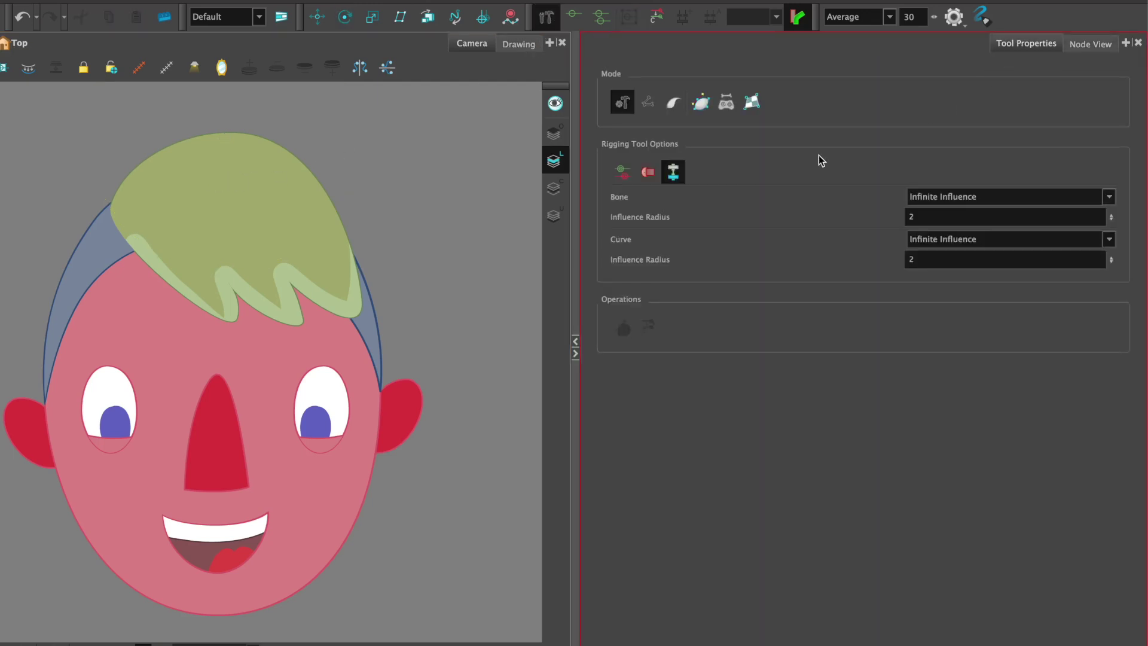
# In curve mode, draw deformer curves over the hair's top and down its right edge.
pyautogui.click(702, 106)
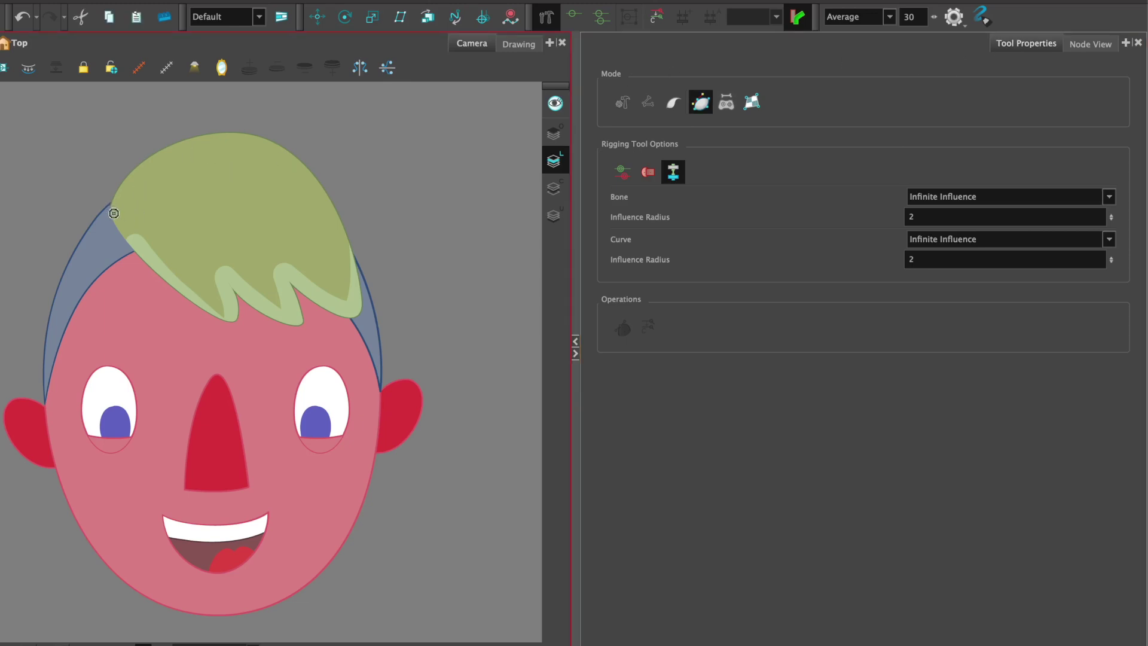
pyautogui.moveTo(111, 222); pyautogui.dragTo(114, 179)
pyautogui.moveTo(216, 127); pyautogui.dragTo(178, 127)
pyautogui.moveTo(355, 246); pyautogui.dragTo(357, 317)
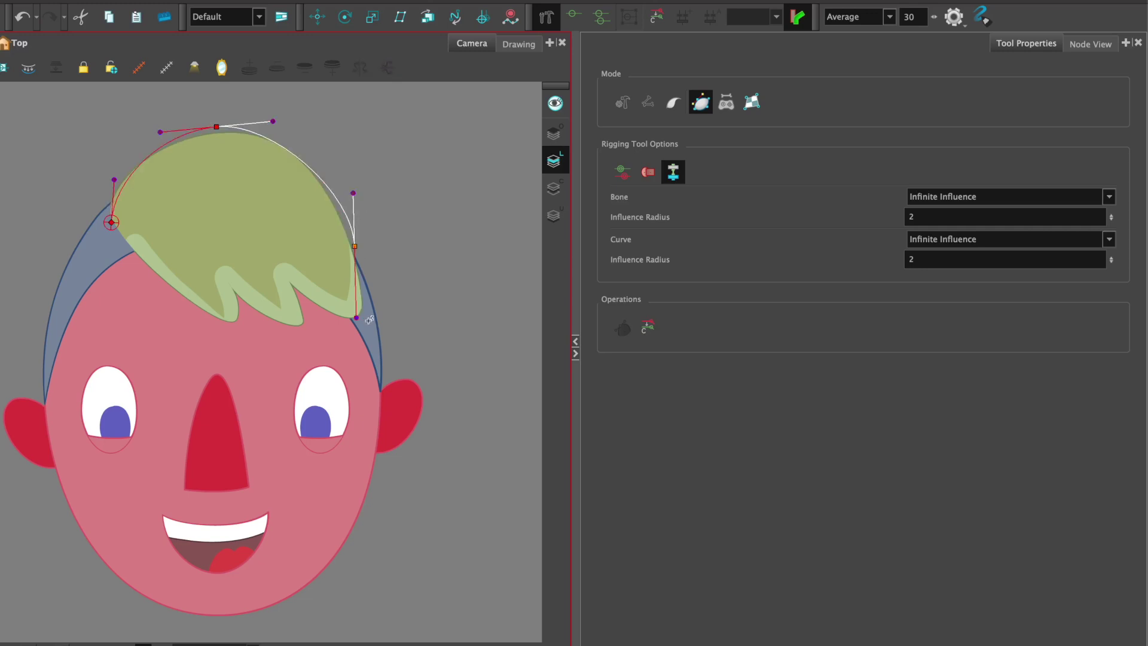
pyautogui.click(384, 312)
pyautogui.moveTo(114, 180); pyautogui.dragTo(102, 166)
pyautogui.moveTo(160, 132); pyautogui.dragTo(169, 125)
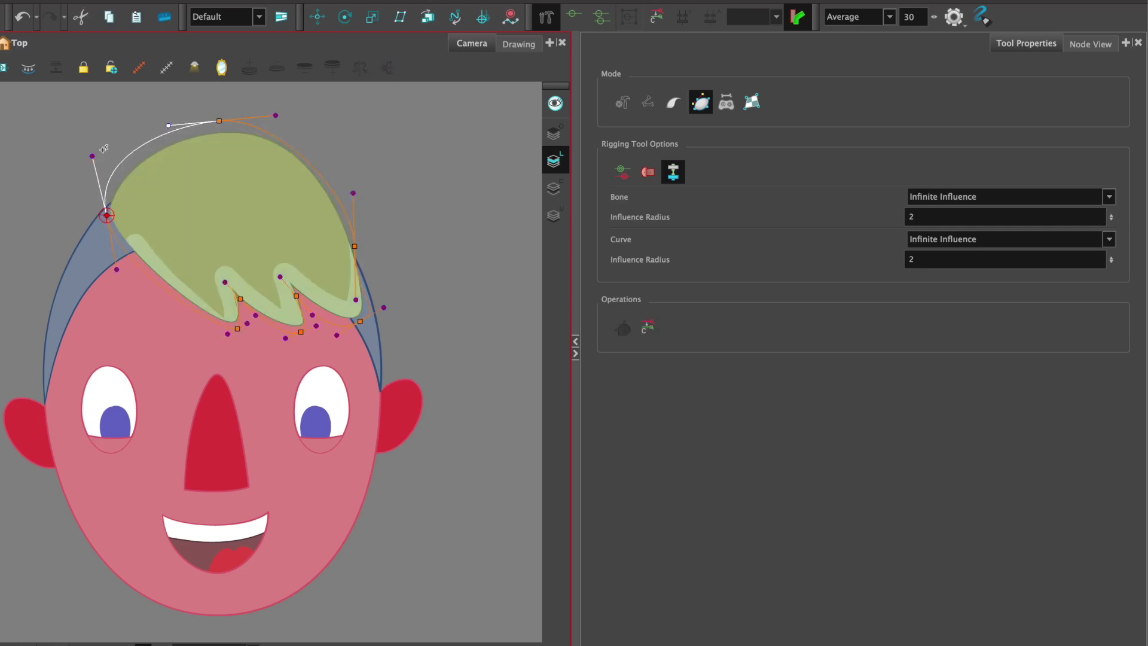
# Add deformer points along the fringe's lower edge to complete the Deformation-f_hair-P chain.
pyautogui.click(358, 319)
pyautogui.click(301, 296)
pyautogui.click(301, 332)
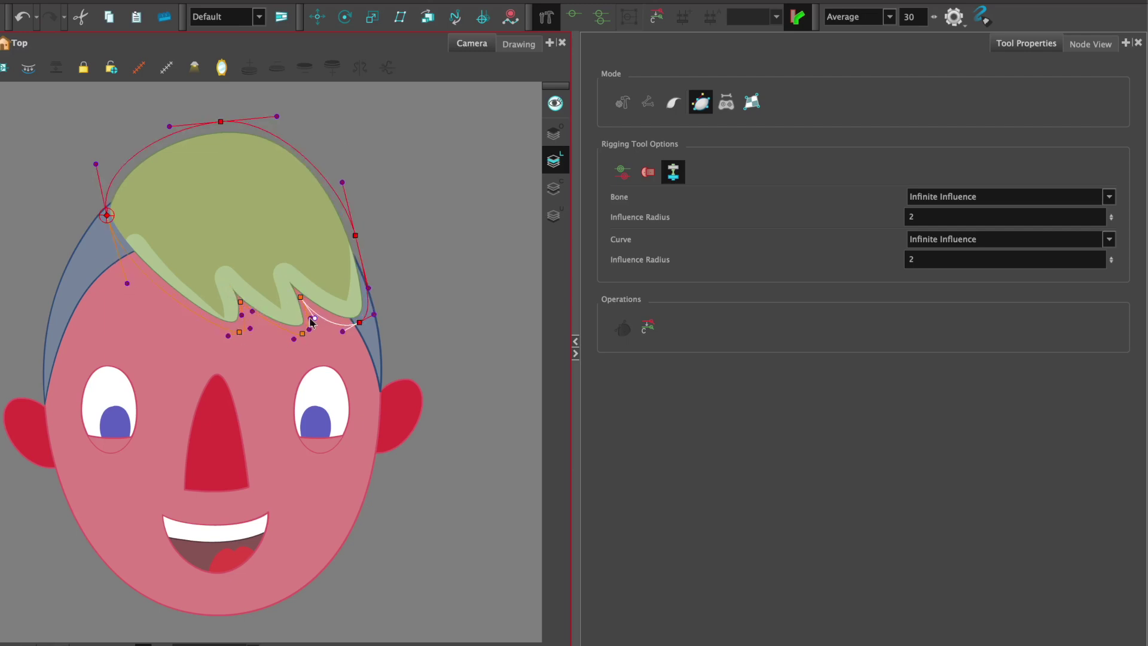
pyautogui.click(240, 301)
pyautogui.click(629, 16)
pyautogui.click(1090, 43)
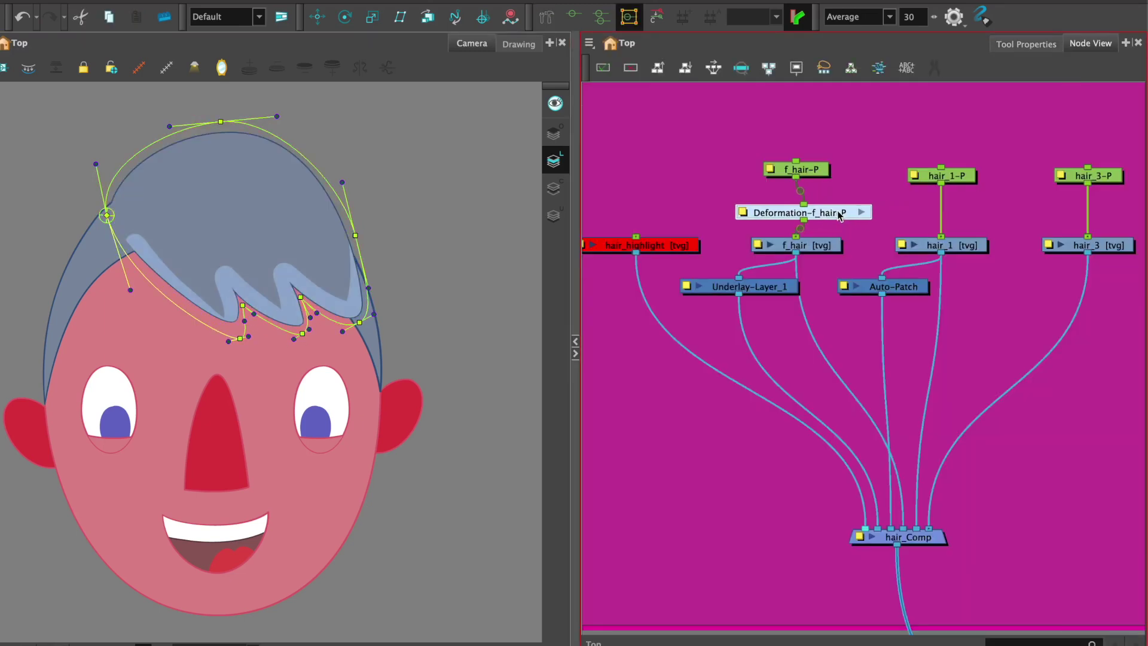
pyautogui.click(836, 212)
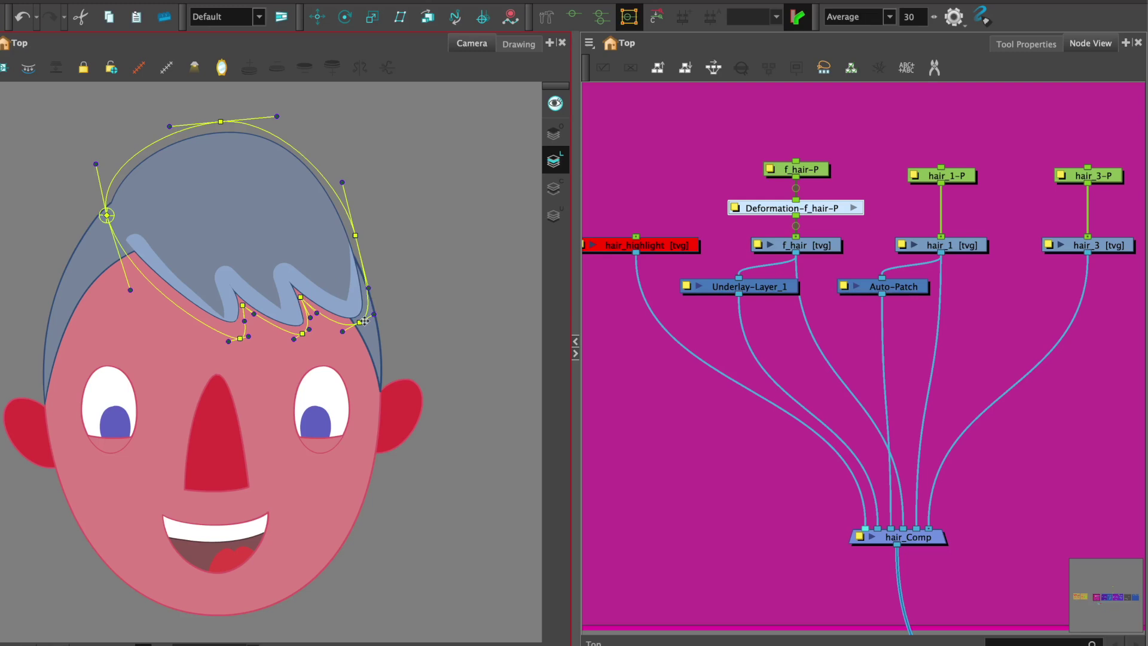
# Drag the deformer points onto the hair tip and fringe outline.
pyautogui.moveTo(363, 321); pyautogui.dragTo(400, 309)
pyautogui.moveTo(355, 235); pyautogui.dragTo(357, 219)
pyautogui.press('2')
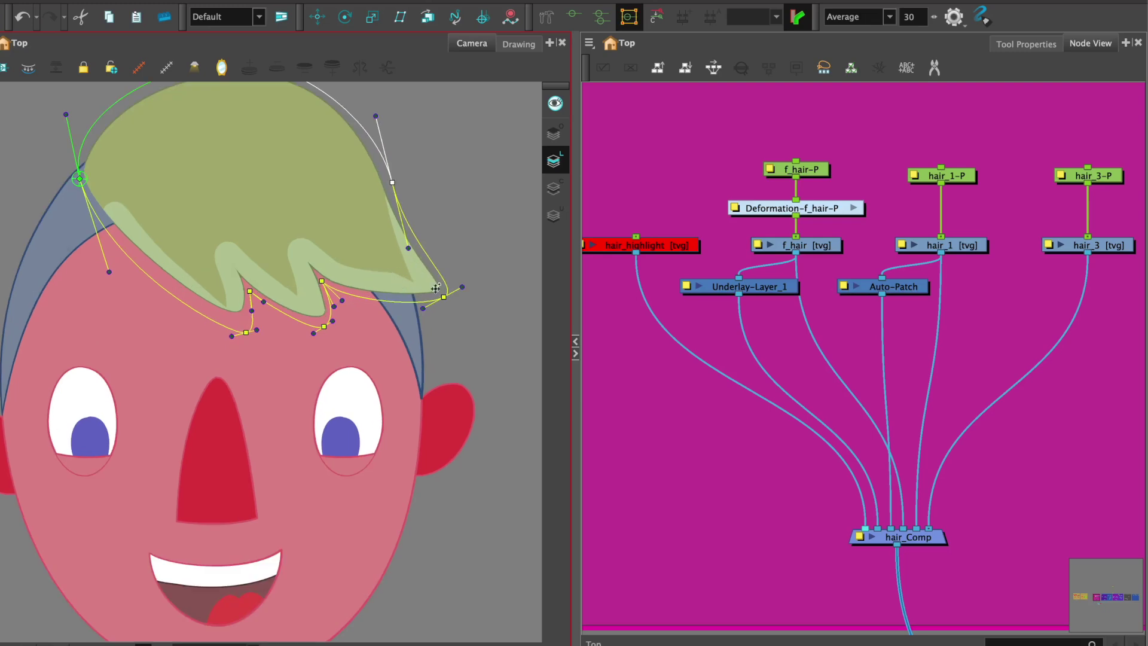
pyautogui.moveTo(444, 297); pyautogui.dragTo(448, 287)
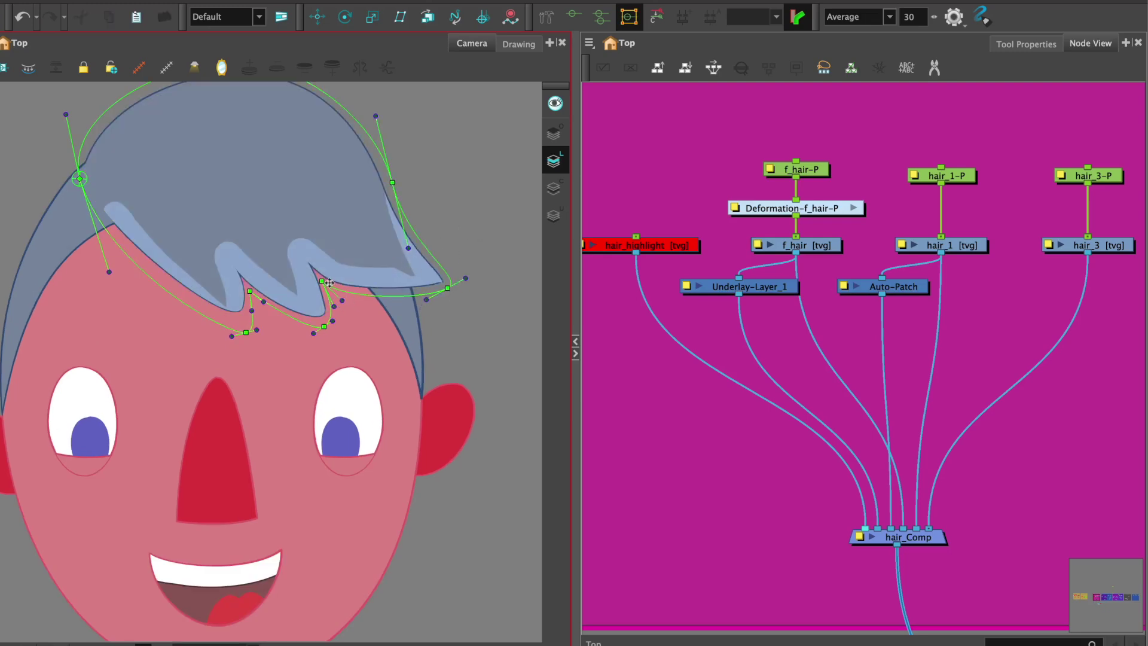
pyautogui.moveTo(329, 283)
pyautogui.mouseDown()
pyautogui.moveTo(346, 275)
pyautogui.moveTo(377, 293)
pyautogui.moveTo(347, 284)
pyautogui.mouseUp()
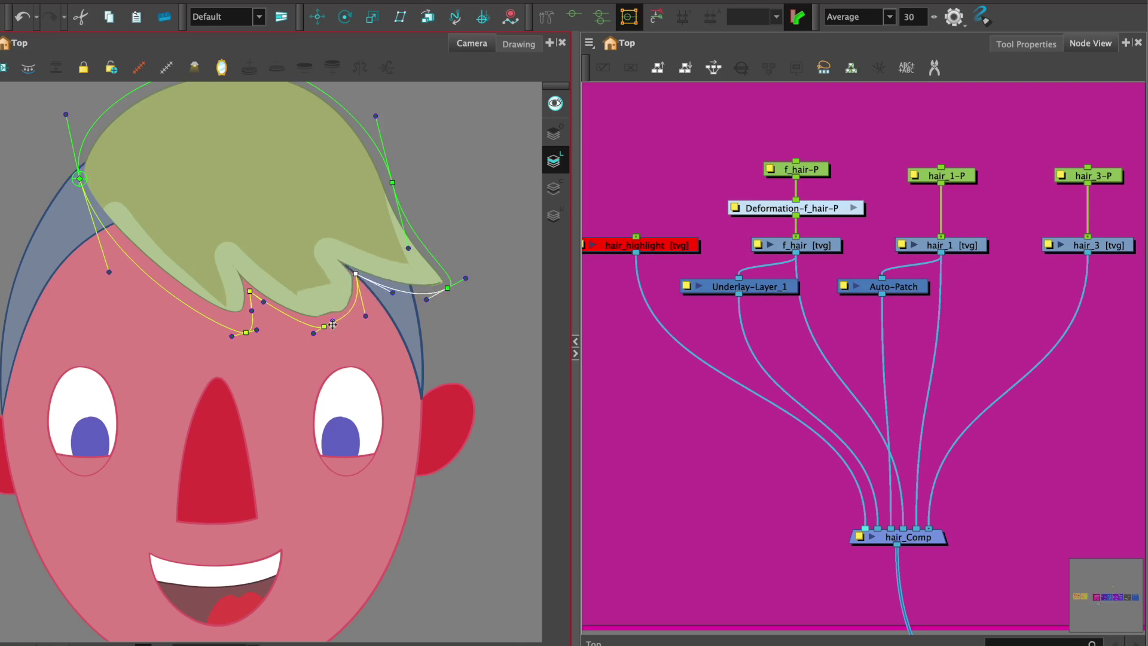
pyautogui.moveTo(332, 324); pyautogui.dragTo(351, 343)
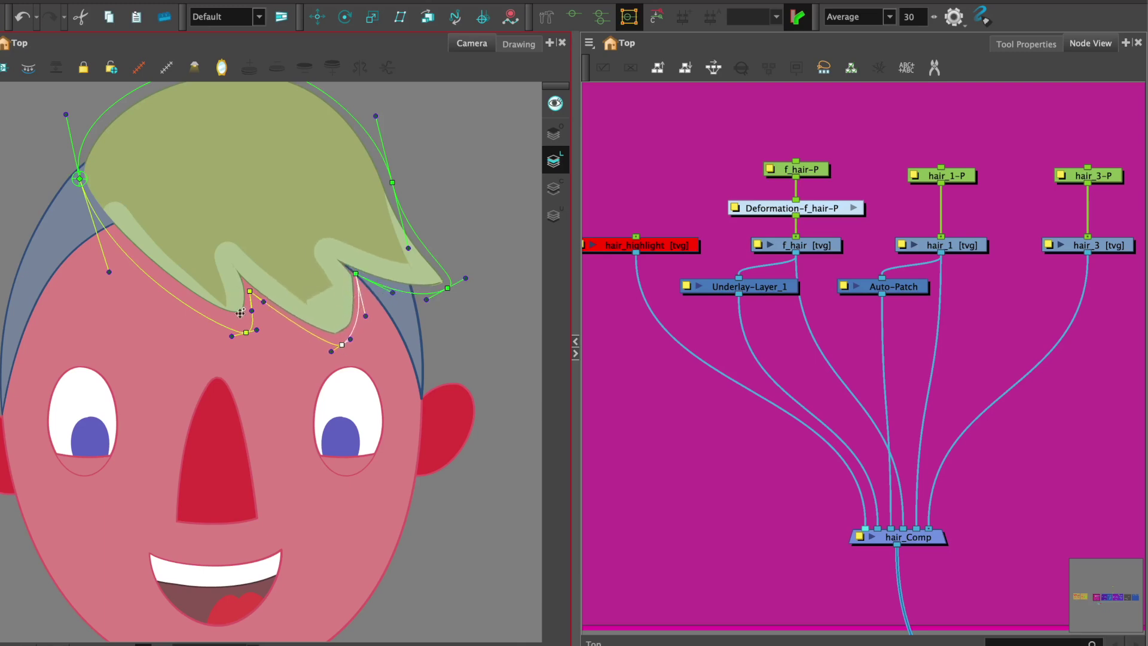
pyautogui.moveTo(247, 291); pyautogui.dragTo(250, 298)
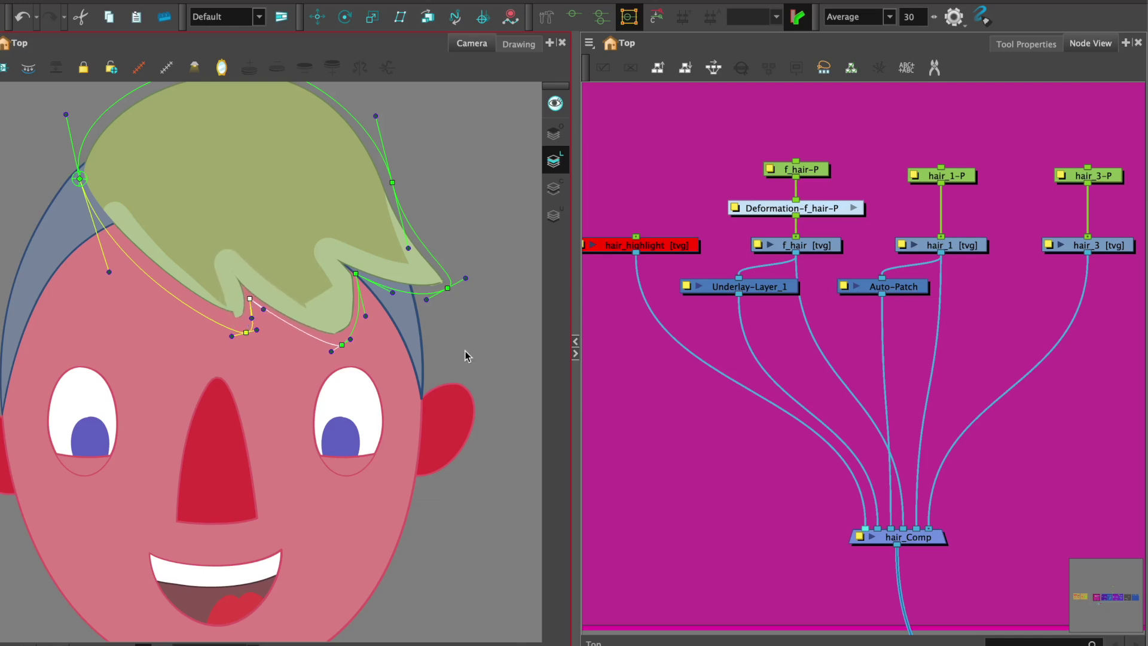
# Disconnect Underlay-Layer_1 from hair_Comp and set it aside.
pyautogui.click(471, 351)
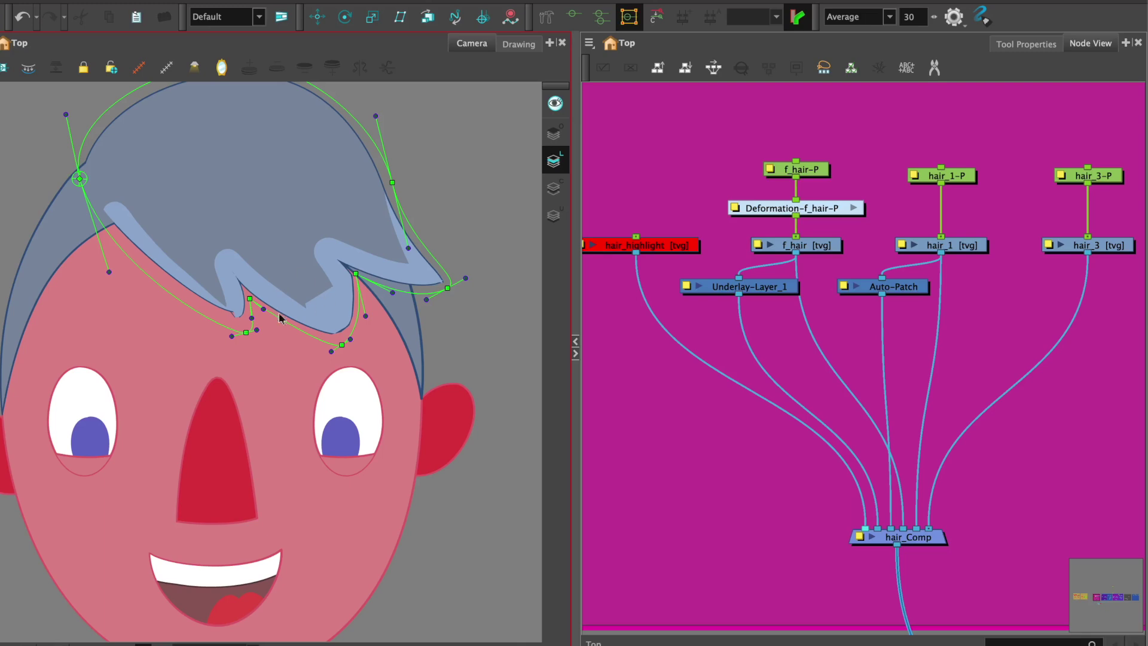
pyautogui.moveTo(739, 287); pyautogui.dragTo(640, 456)
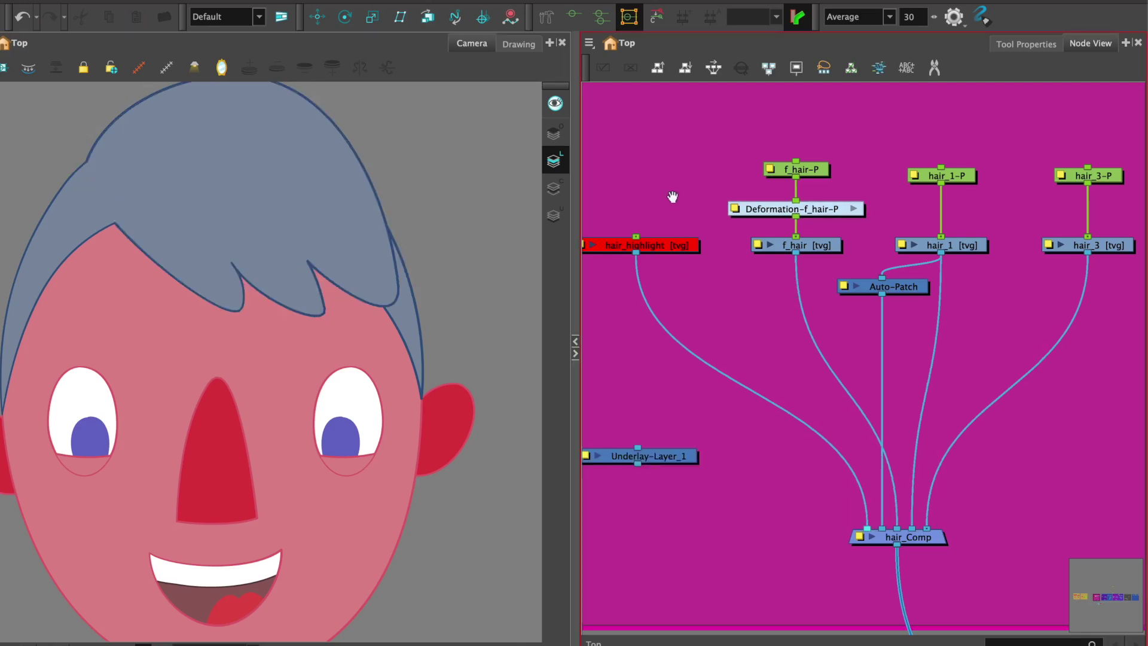
pyautogui.moveTo(673, 196)
pyautogui.mouseDown()
pyautogui.moveTo(717, 203)
pyautogui.moveTo(721, 223)
pyautogui.mouseUp()
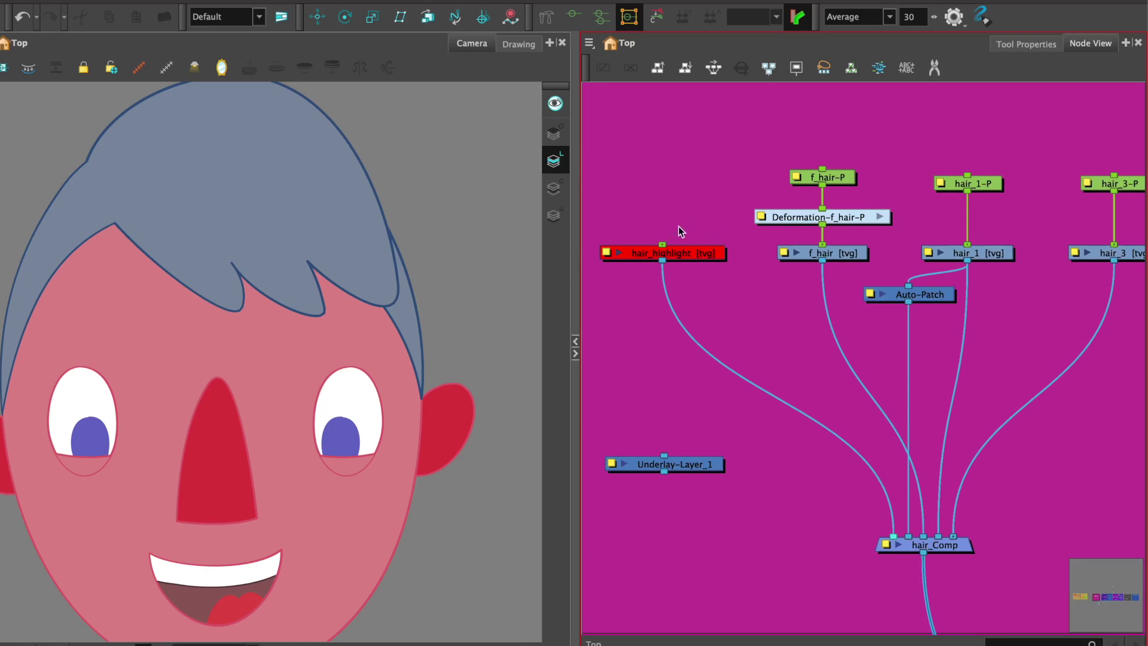
# Enable the hair_highlight drawing so the fringe highlight appears.
pyautogui.click(708, 256)
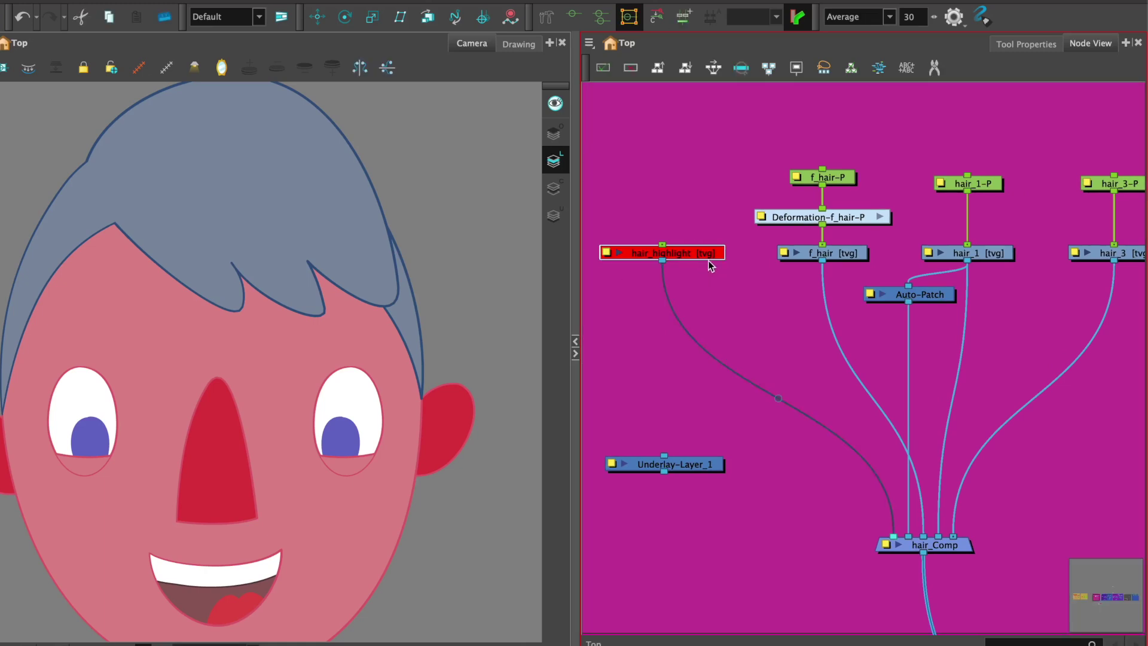
pyautogui.click(469, 232)
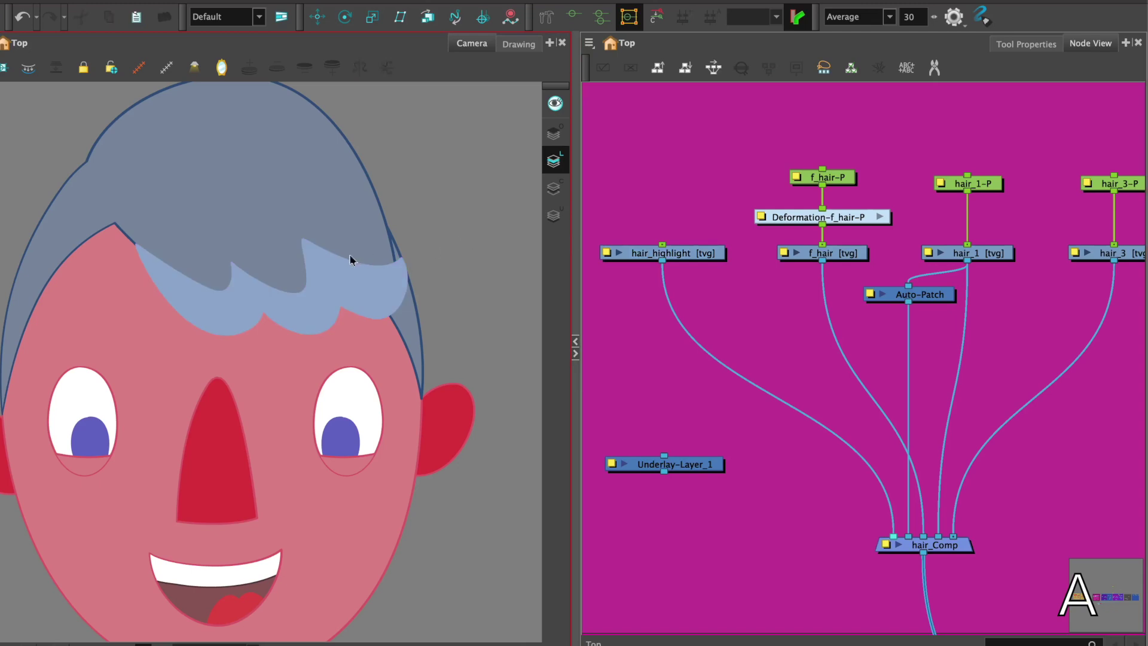
pyautogui.click(702, 253)
pyautogui.moveTo(702, 255); pyautogui.dragTo(705, 263)
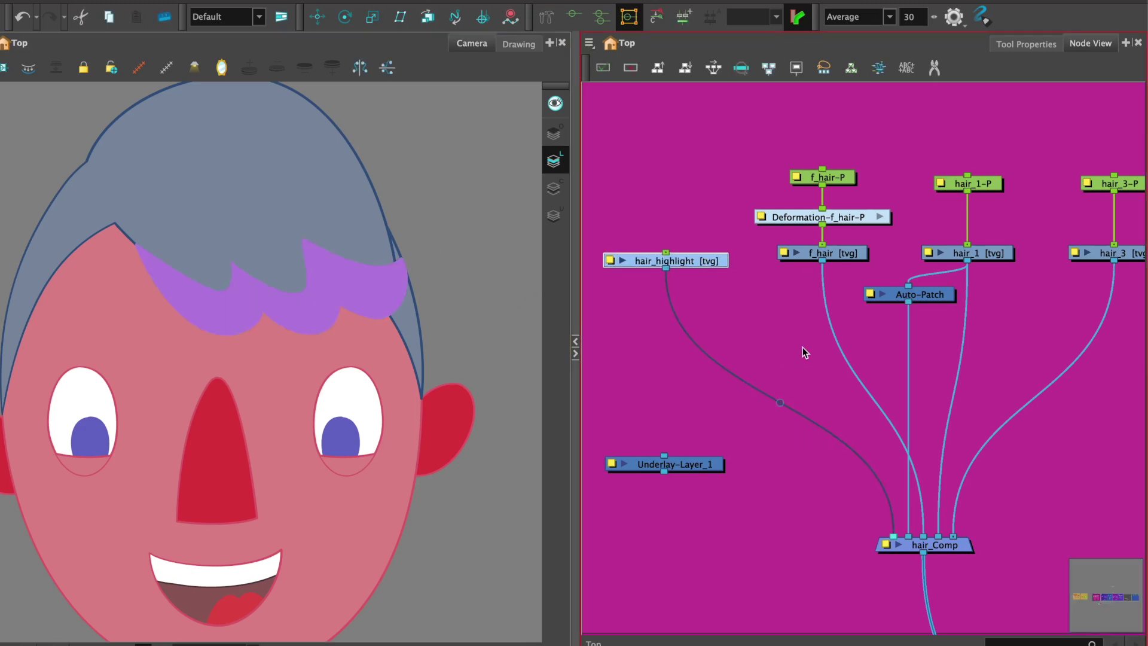
# Move the hair_highlight and f_hair nodes down to line them up.
pyautogui.hscroll(3, 802, 353)
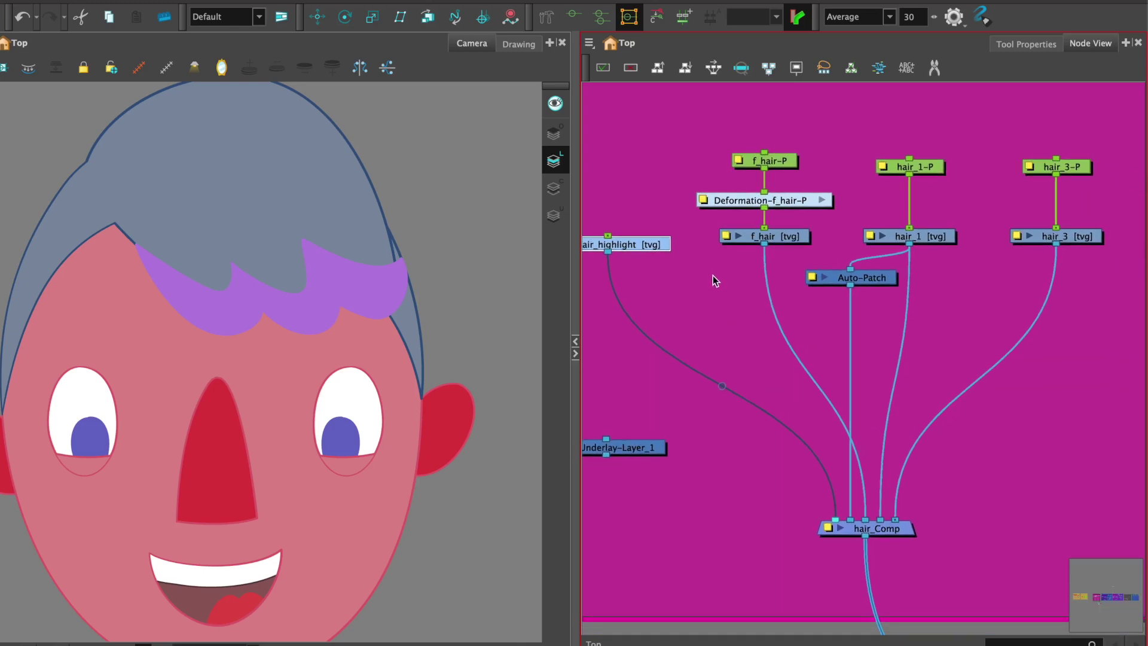
pyautogui.hscroll(-3, 715, 275)
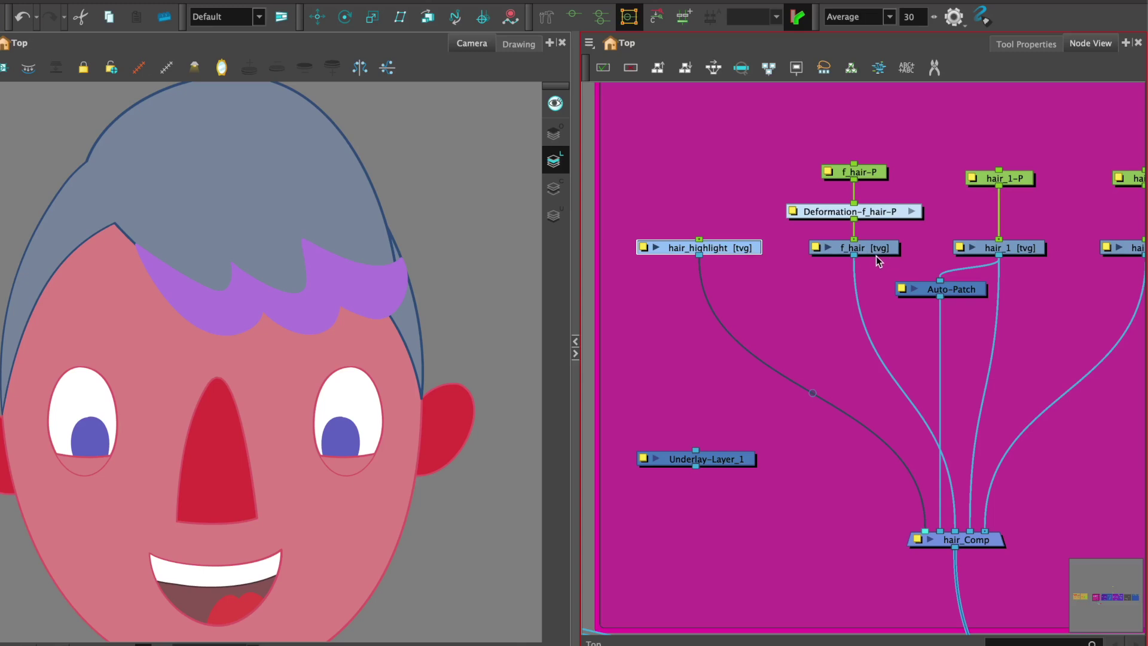
pyautogui.moveTo(751, 247); pyautogui.dragTo(752, 254)
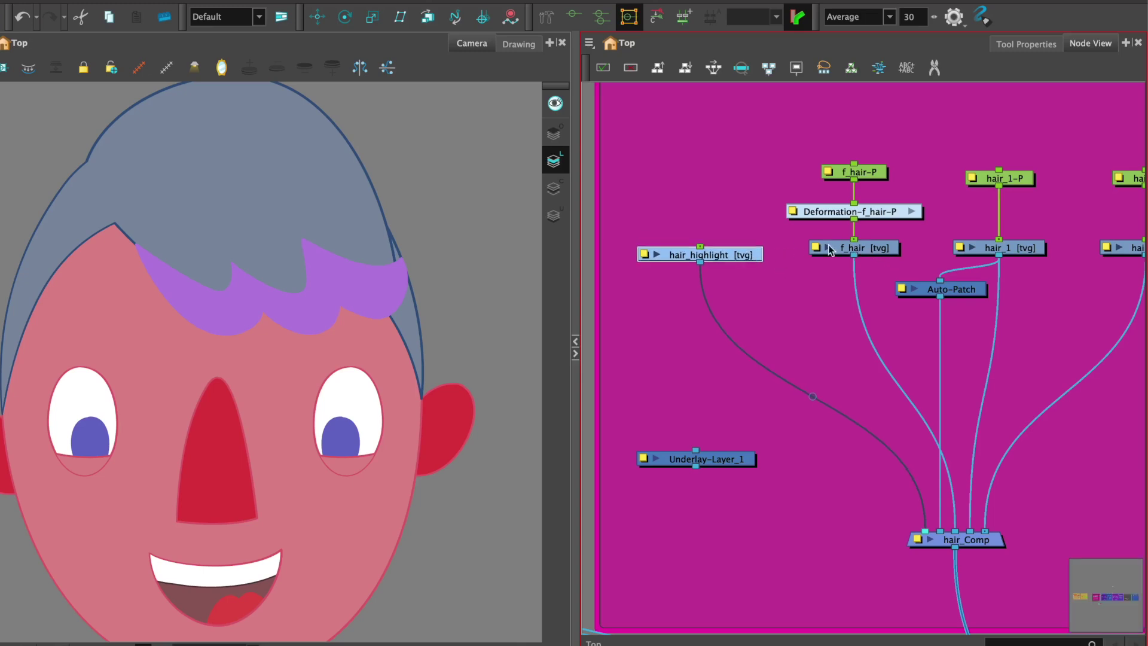
pyautogui.moveTo(879, 249); pyautogui.dragTo(880, 255)
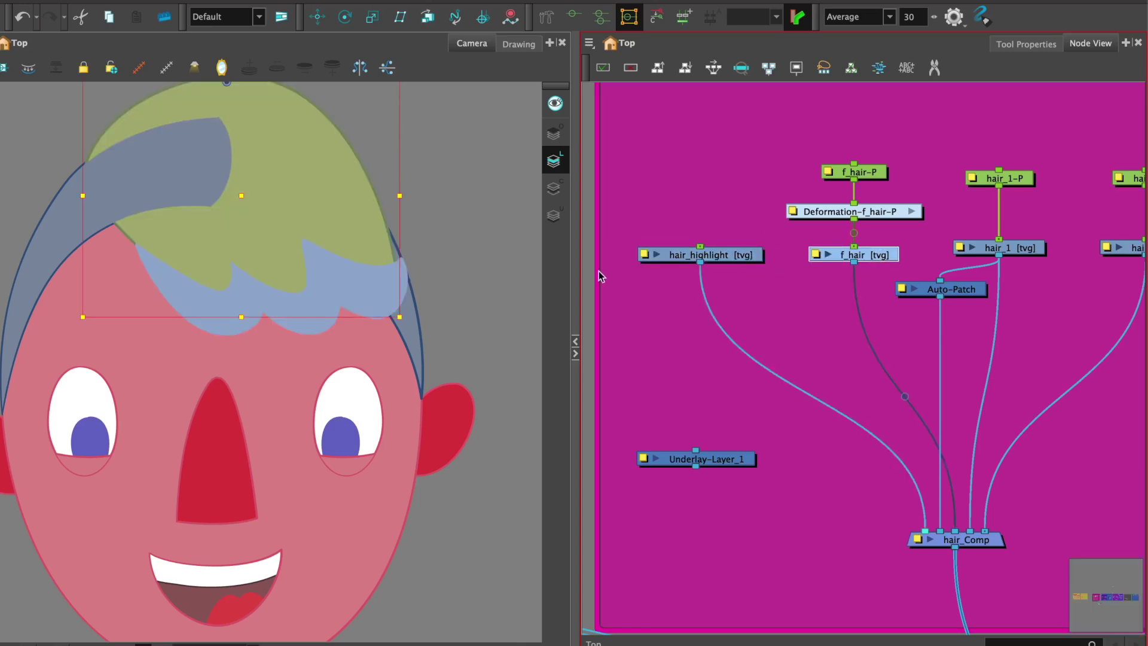
pyautogui.click(453, 219)
# Shift the hair_1 and hair_3 node groups right to make room.
pyautogui.click(747, 256)
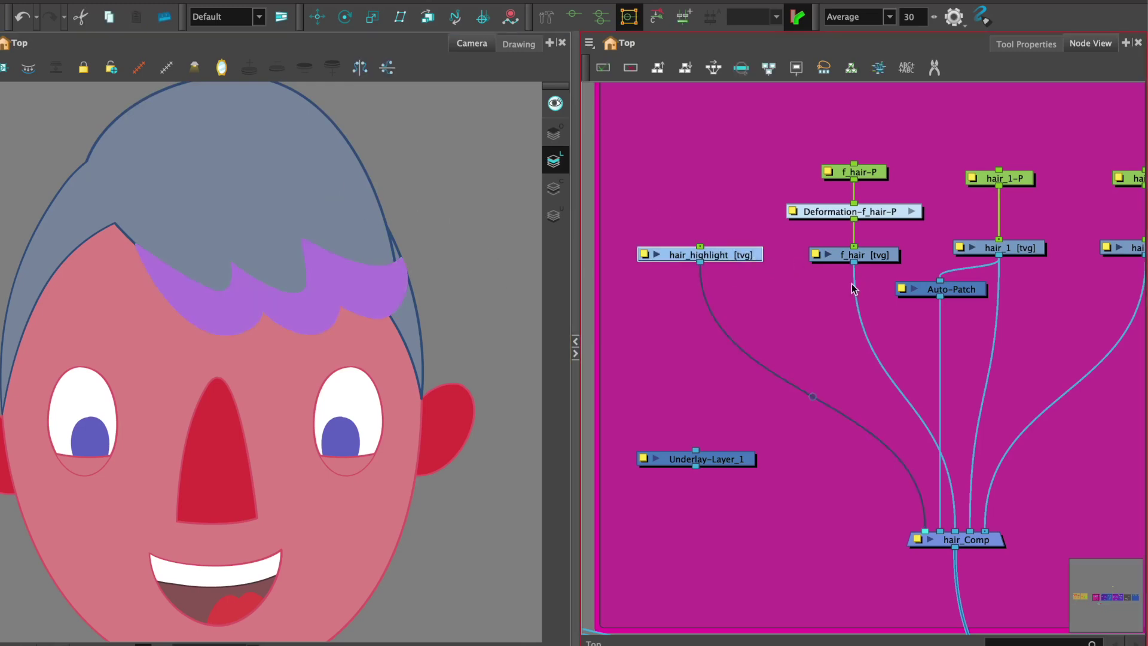
pyautogui.moveTo(1053, 308); pyautogui.dragTo(927, 305)
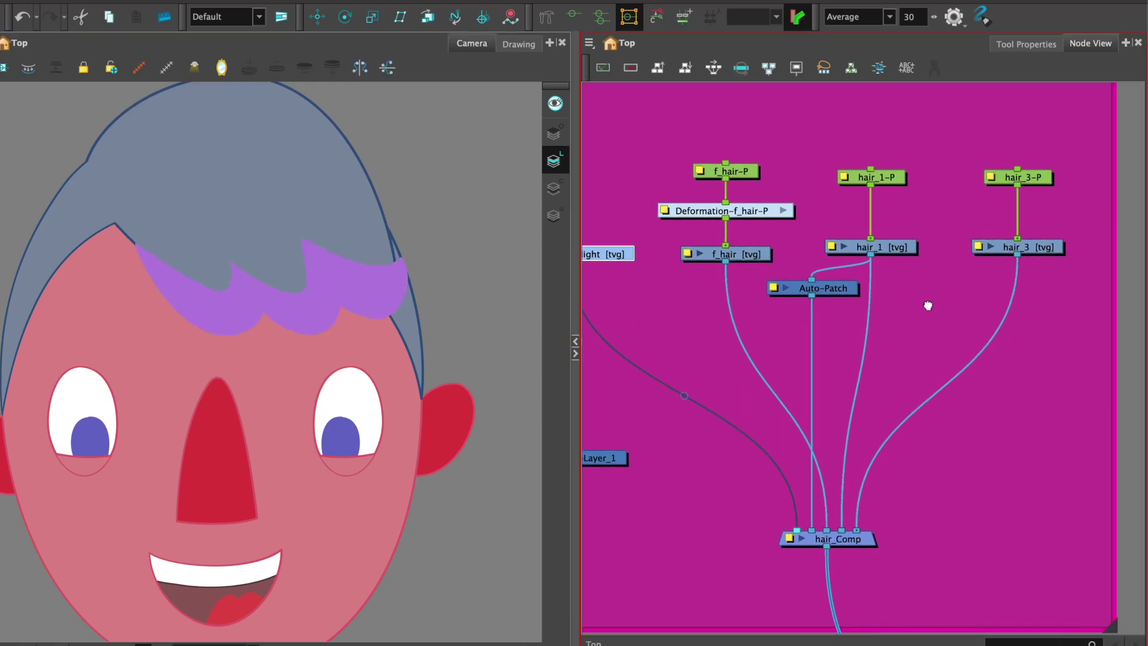
pyautogui.click(877, 321)
pyautogui.moveTo(759, 161); pyautogui.dragTo(1071, 311)
pyautogui.moveTo(1018, 240); pyautogui.dragTo(1057, 247)
pyautogui.moveTo(753, 359); pyautogui.dragTo(877, 346)
pyautogui.click(648, 302)
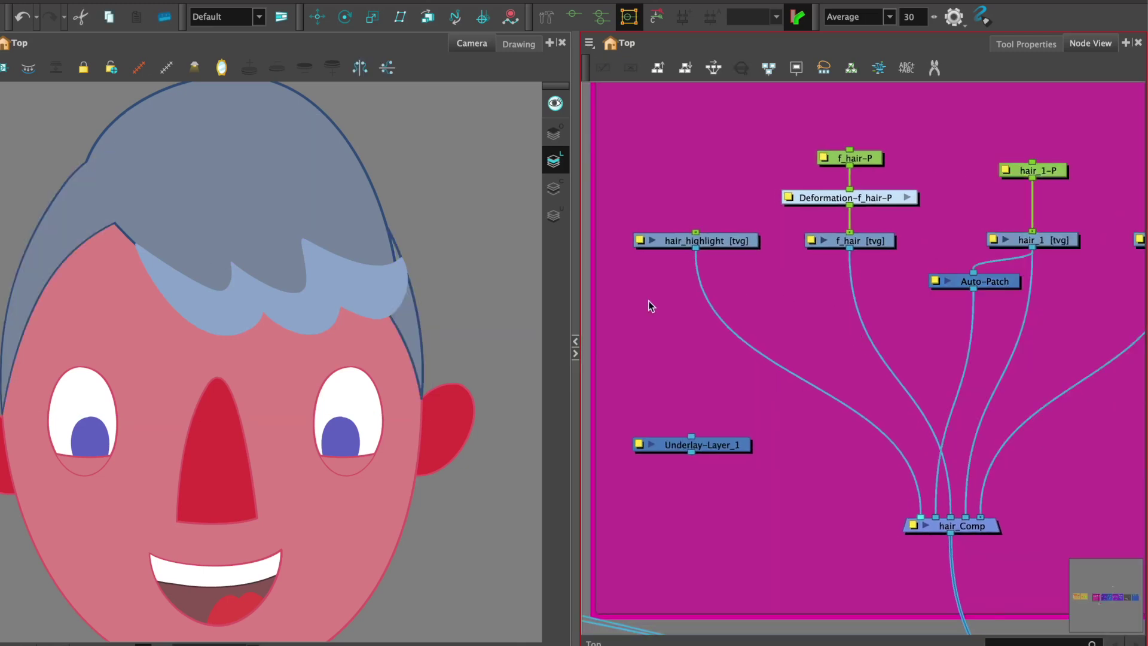
pyautogui.click(732, 239)
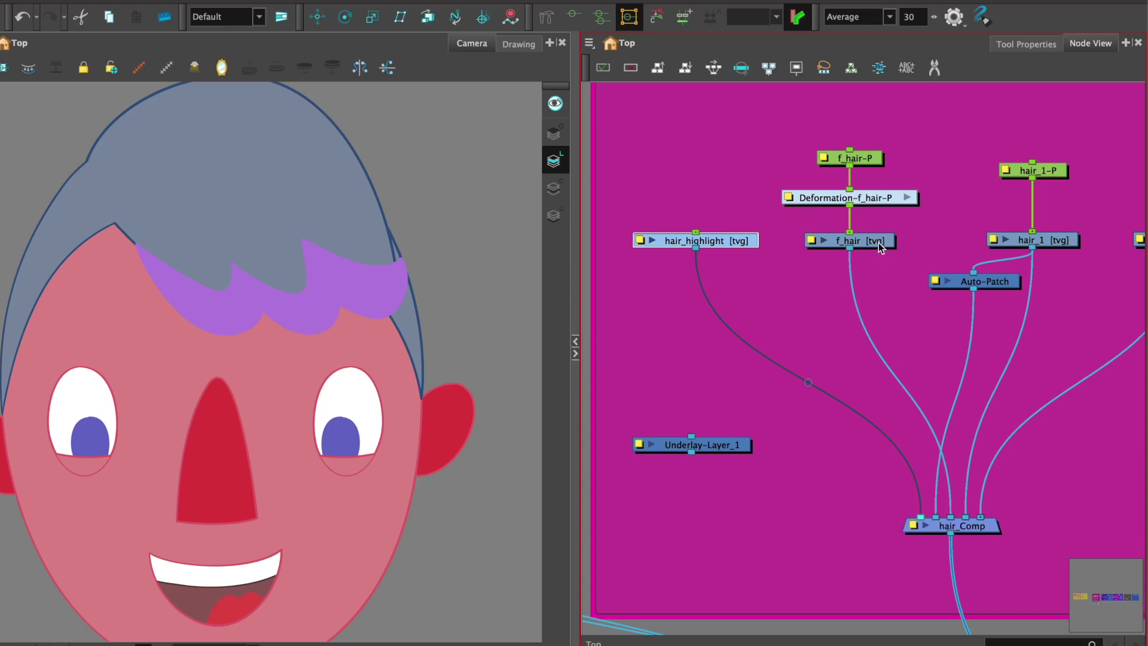
# Add a hair_highlight-P peg above the hair_highlight drawing.
pyautogui.moveTo(733, 245); pyautogui.dragTo(732, 245)
pyautogui.hotkey('ctrl', 'p')
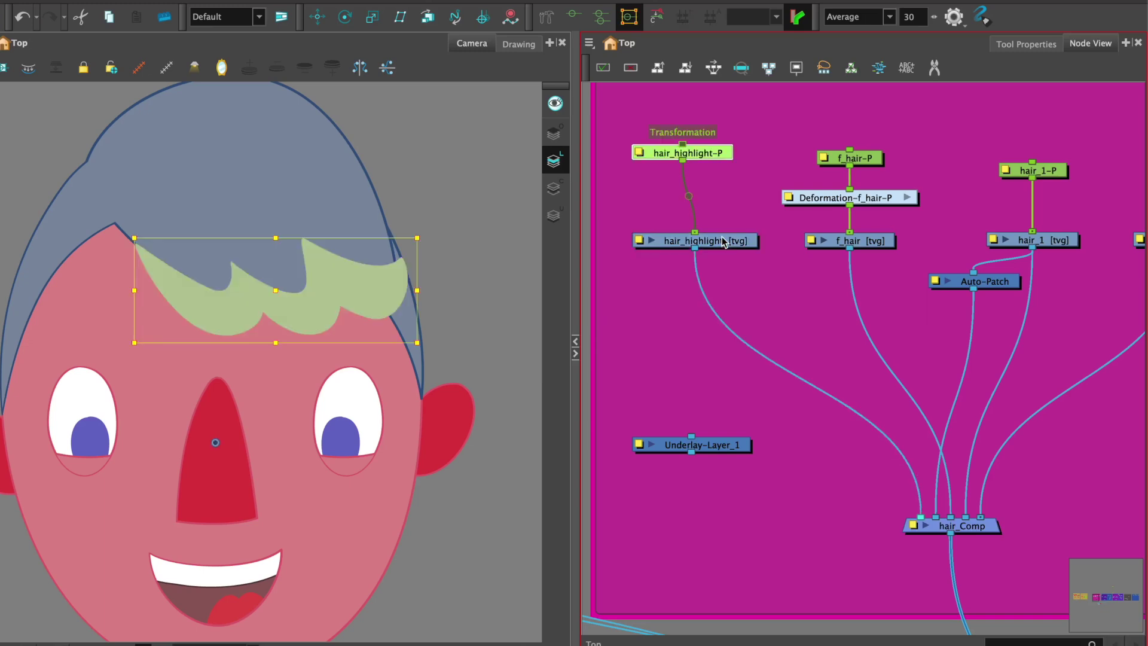
pyautogui.moveTo(707, 156); pyautogui.dragTo(713, 162)
# Move the highlight's rotation pivot onto the highlight's edge.
pyautogui.click(344, 17)
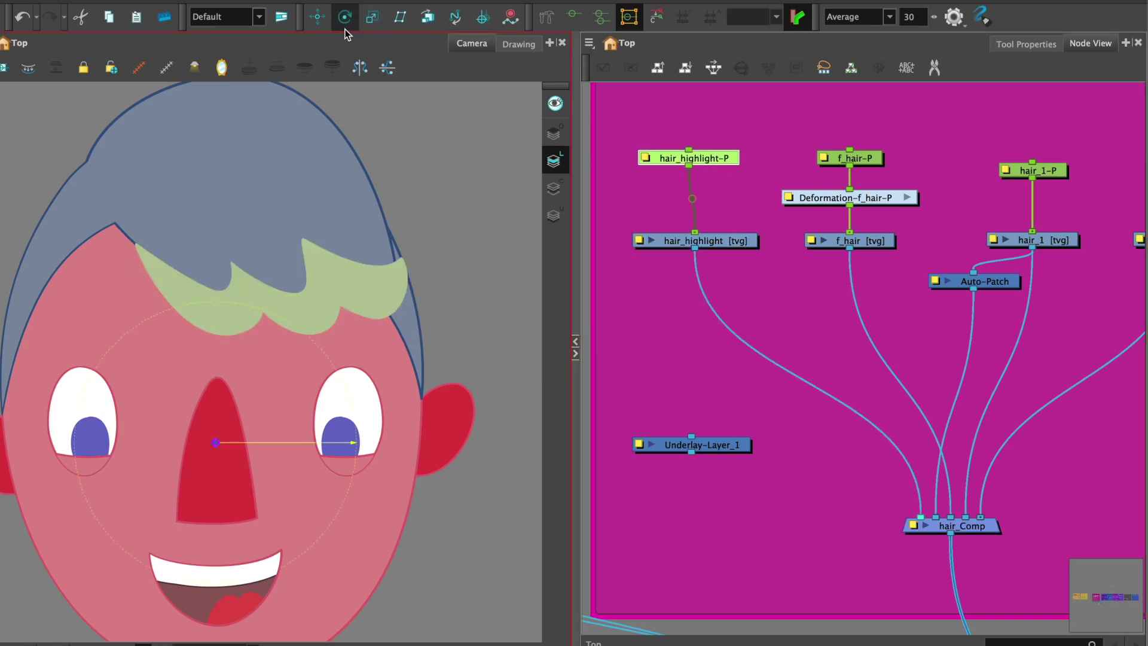
pyautogui.moveTo(216, 442); pyautogui.dragTo(306, 332)
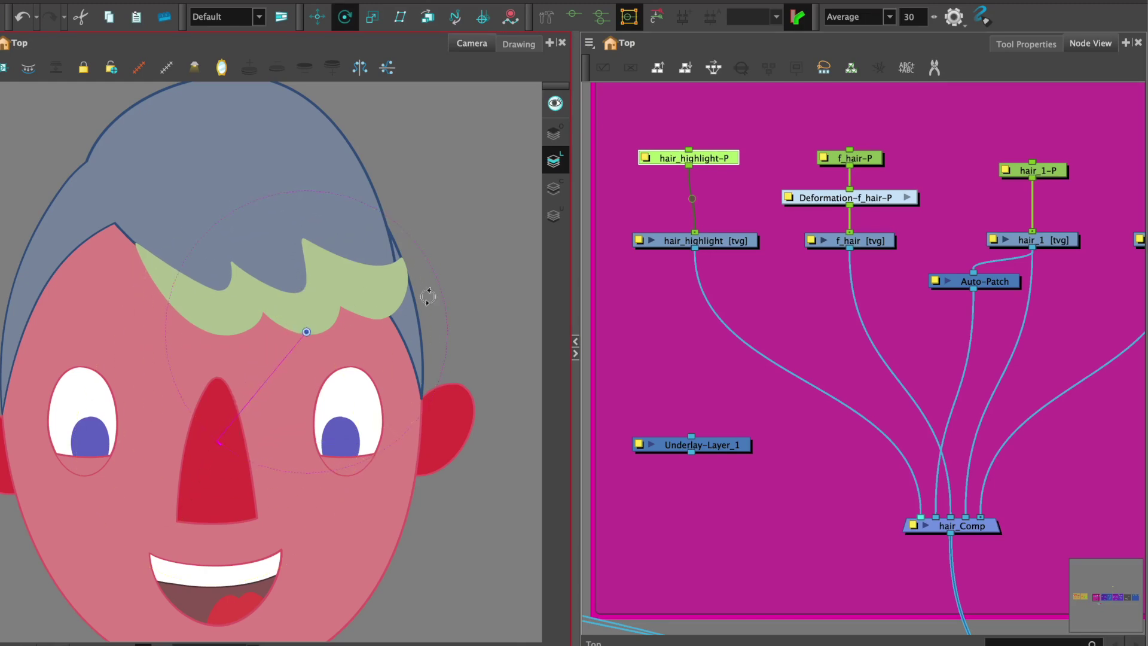
pyautogui.click(741, 240)
pyautogui.moveTo(731, 164); pyautogui.dragTo(737, 164)
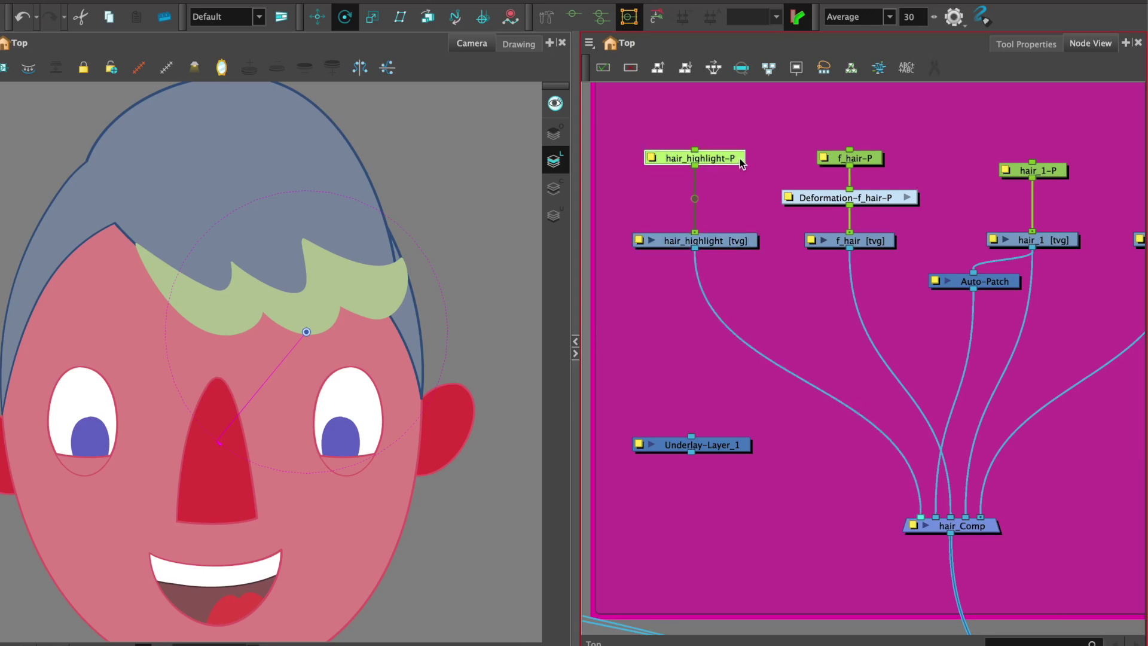
pyautogui.click(740, 243)
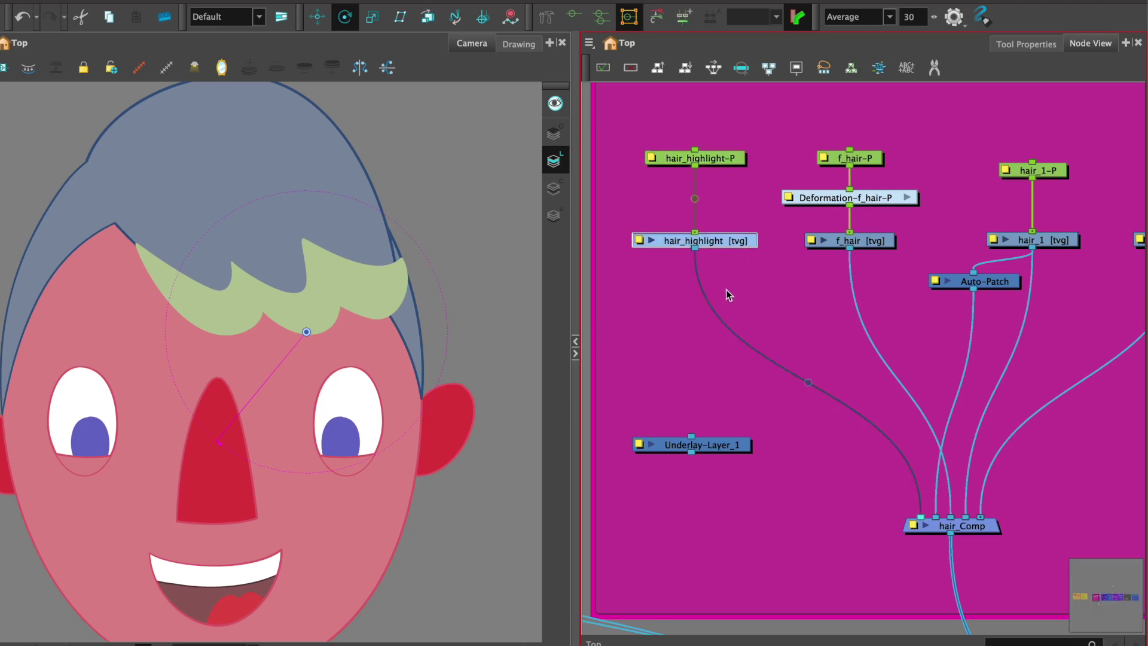
# Search 'cu' and place a Cutter_7 node below hair_highlight.
pyautogui.press('Tab')
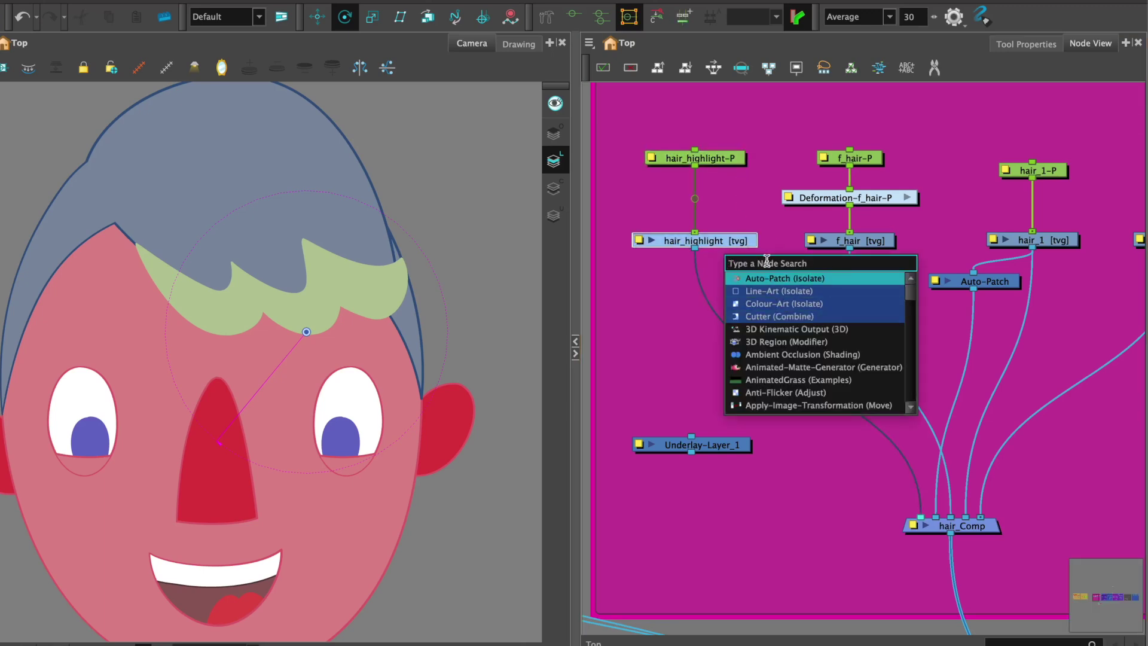
pyautogui.press('Return')
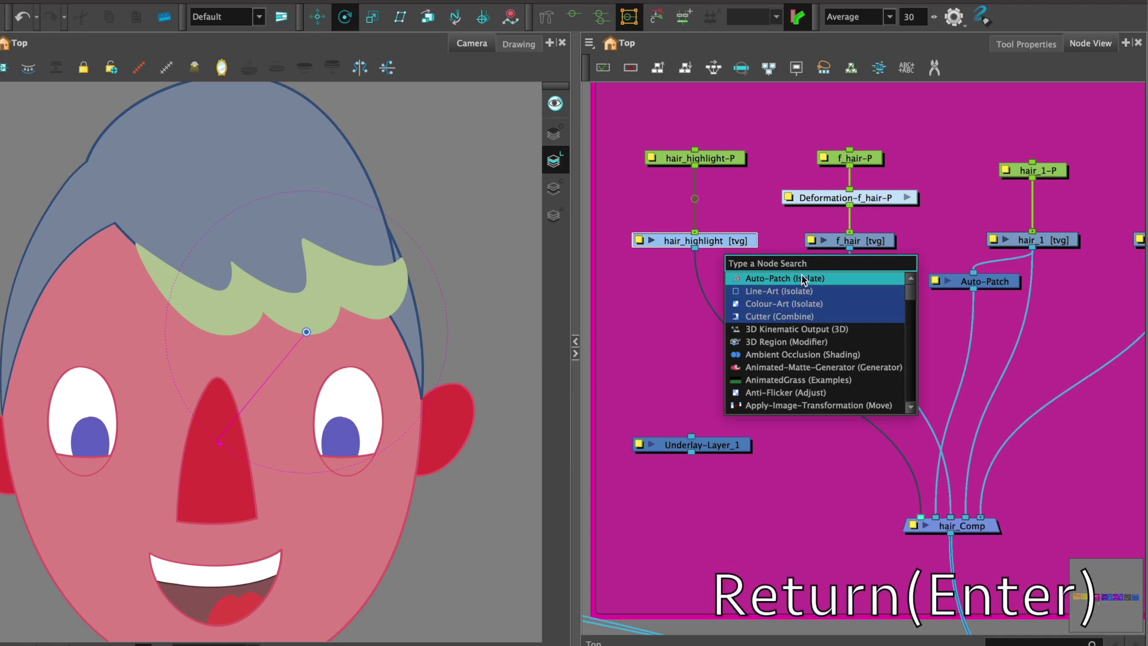
pyautogui.write('cu')
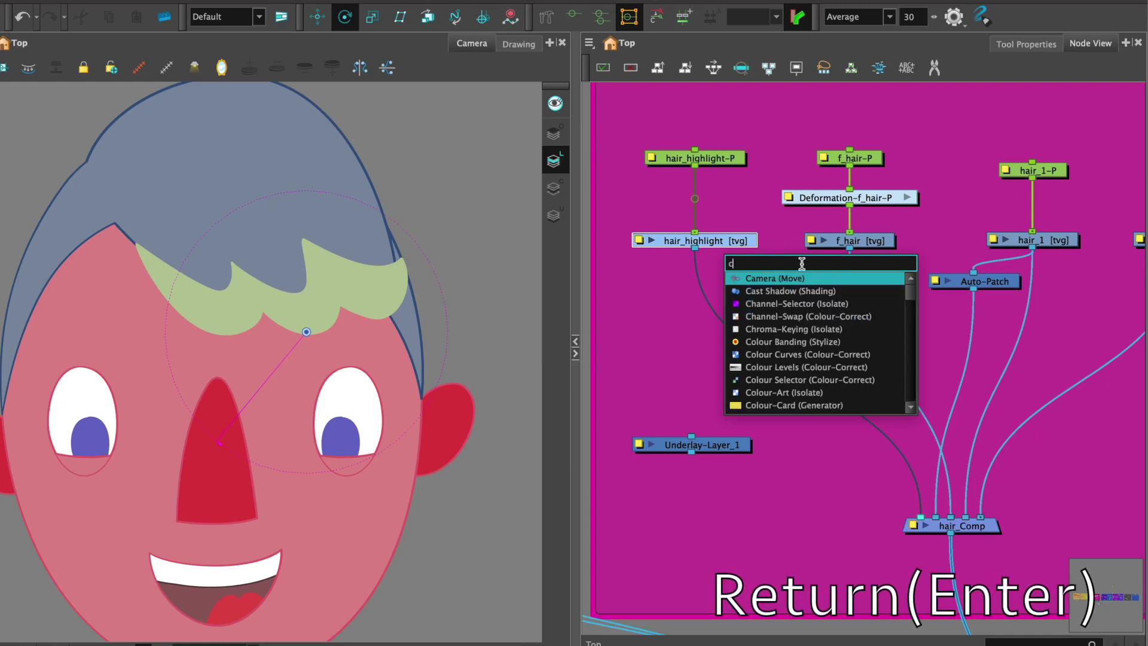
pyautogui.click(775, 293)
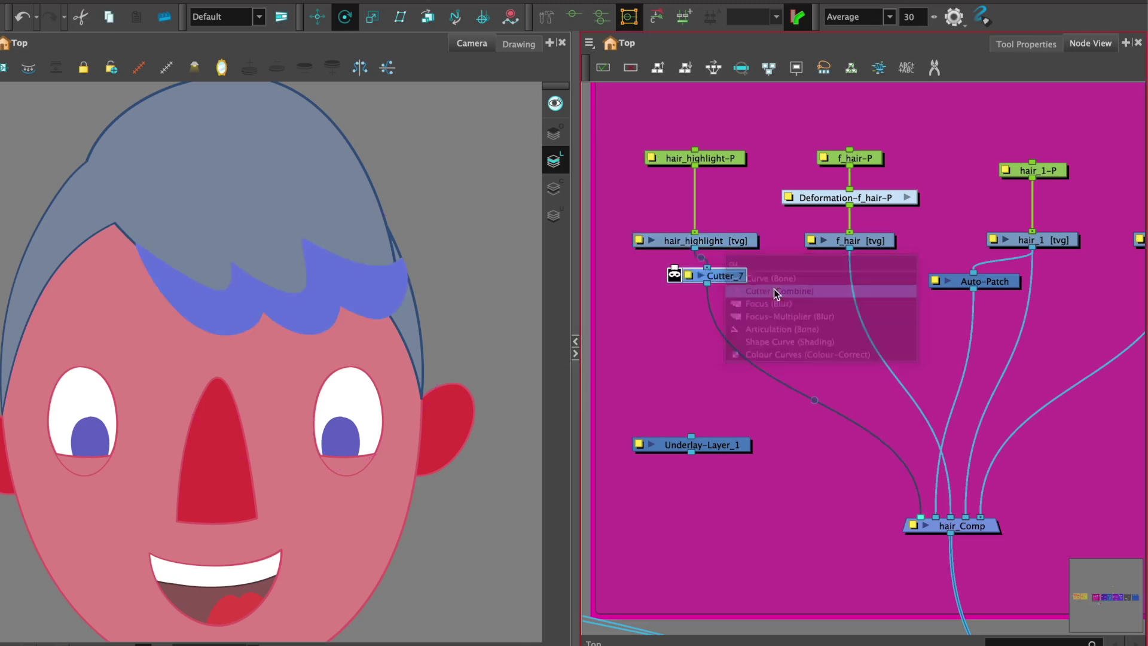
pyautogui.moveTo(724, 273); pyautogui.dragTo(724, 318)
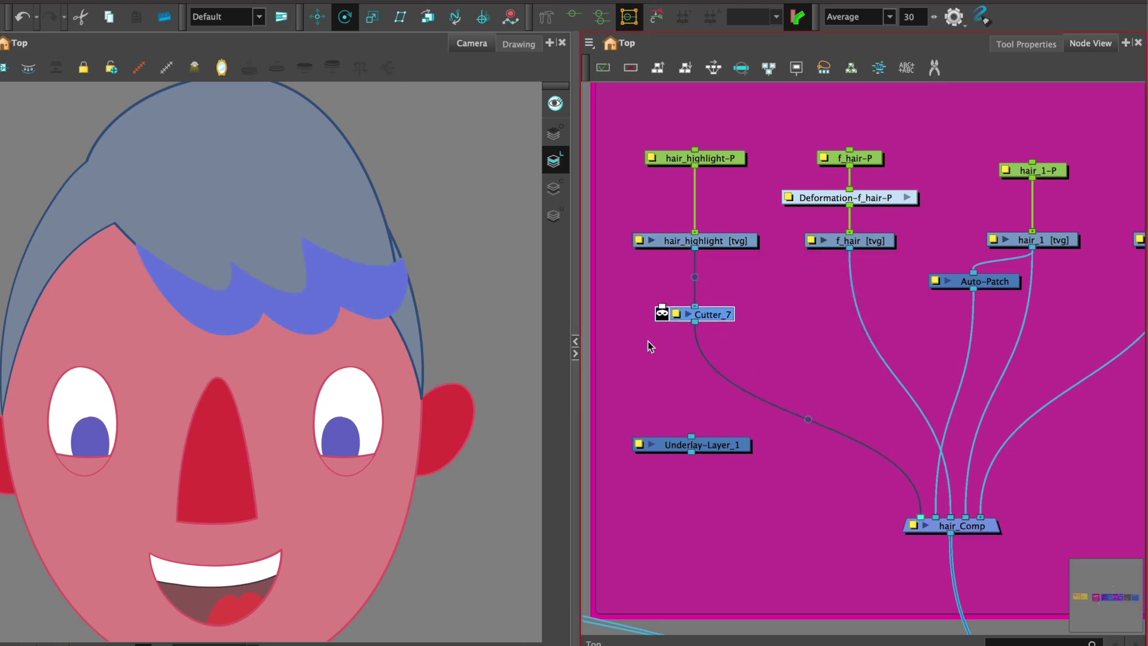
pyautogui.click(494, 301)
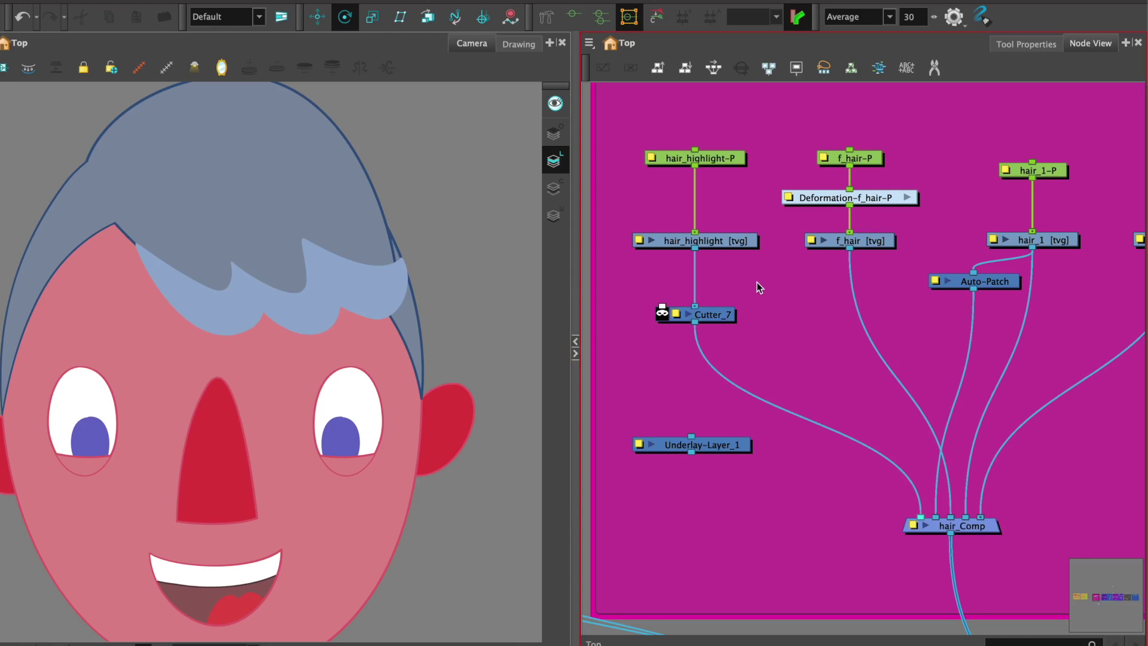
# Inspect the front hair's deformation by selecting f_hair.
pyautogui.click(866, 243)
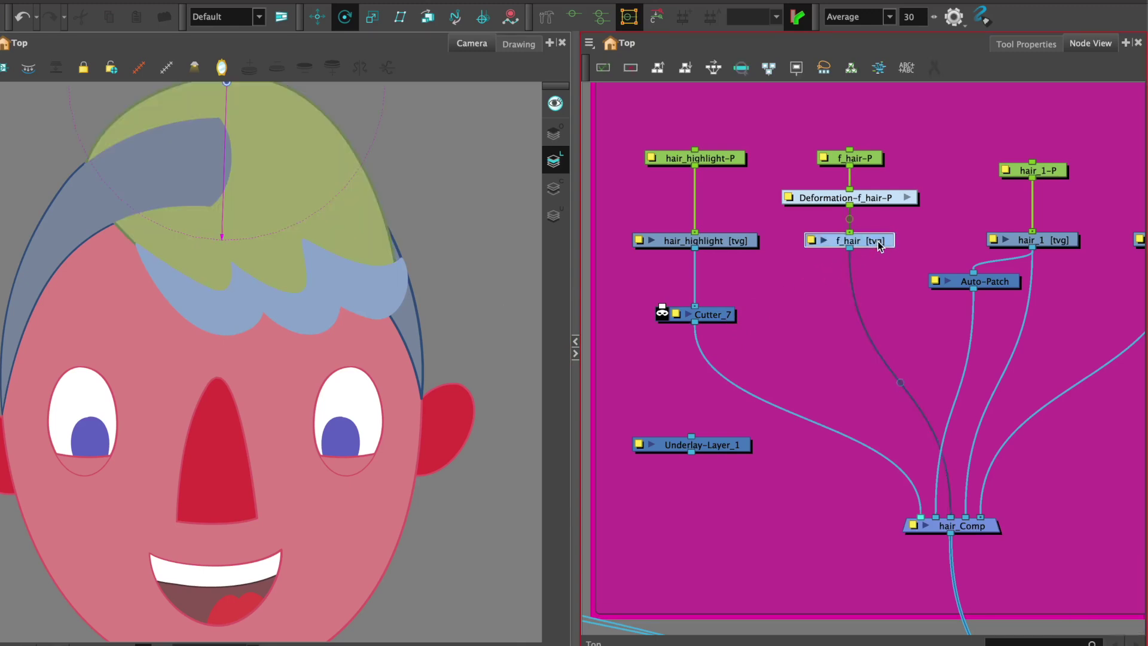
pyautogui.click(818, 278)
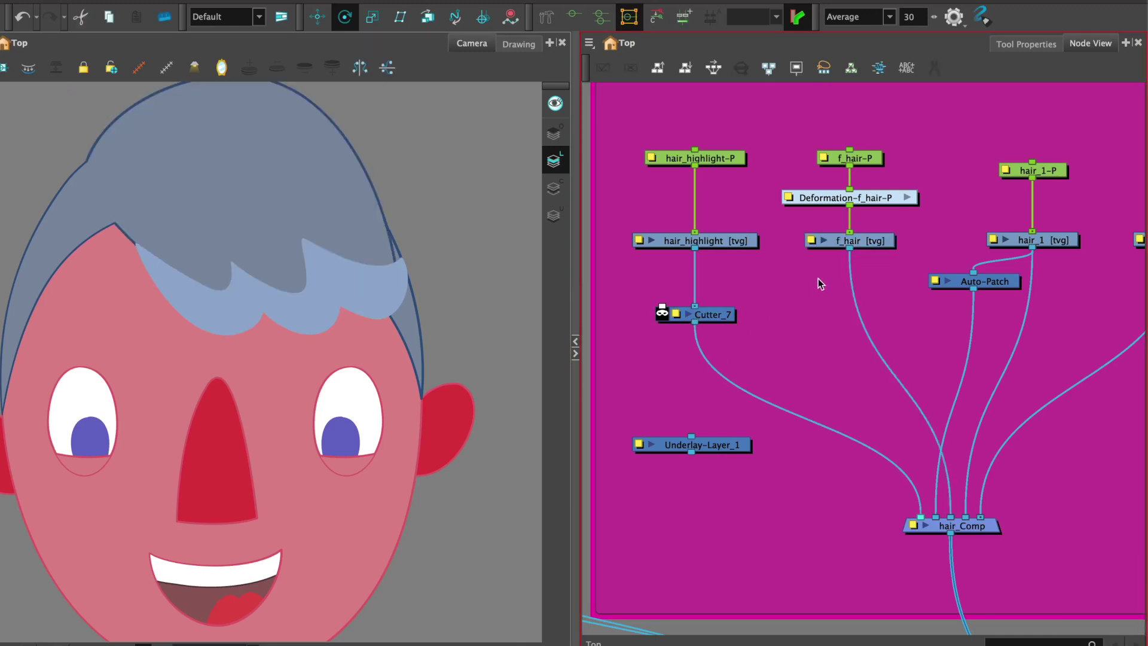
pyautogui.click(875, 242)
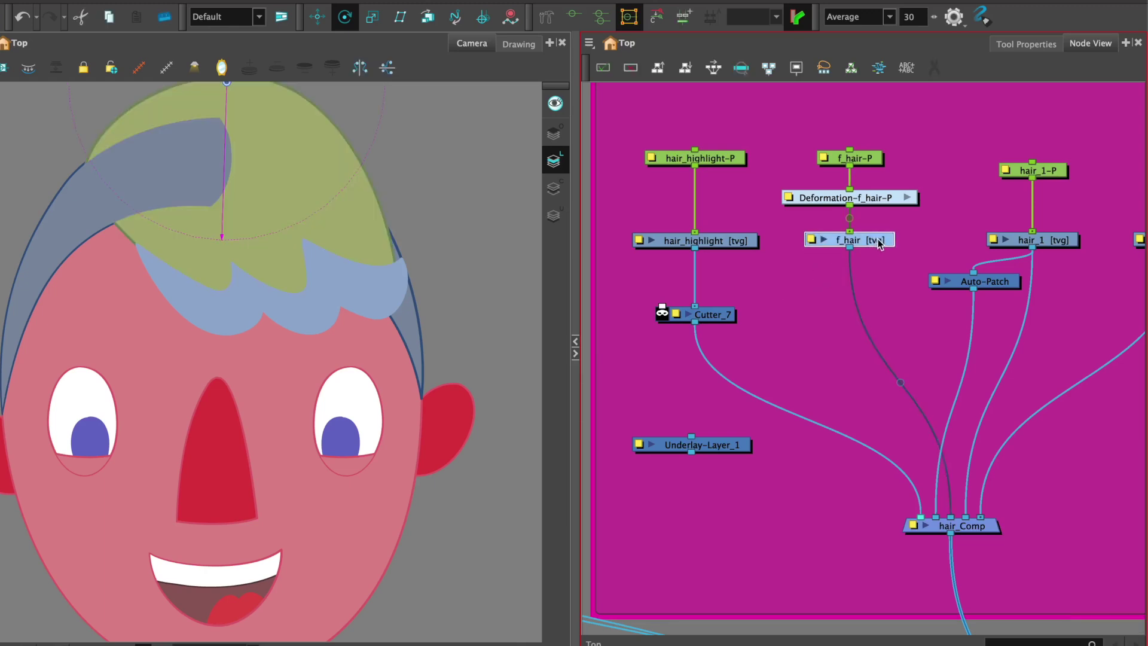
pyautogui.click(805, 282)
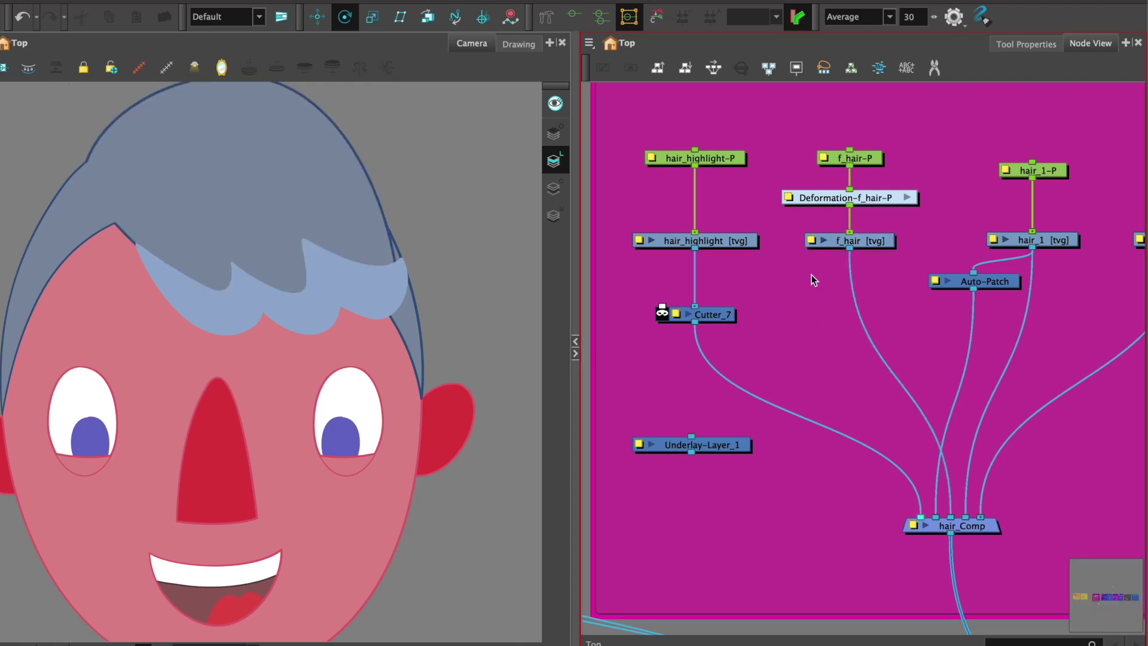
pyautogui.press('Tab')
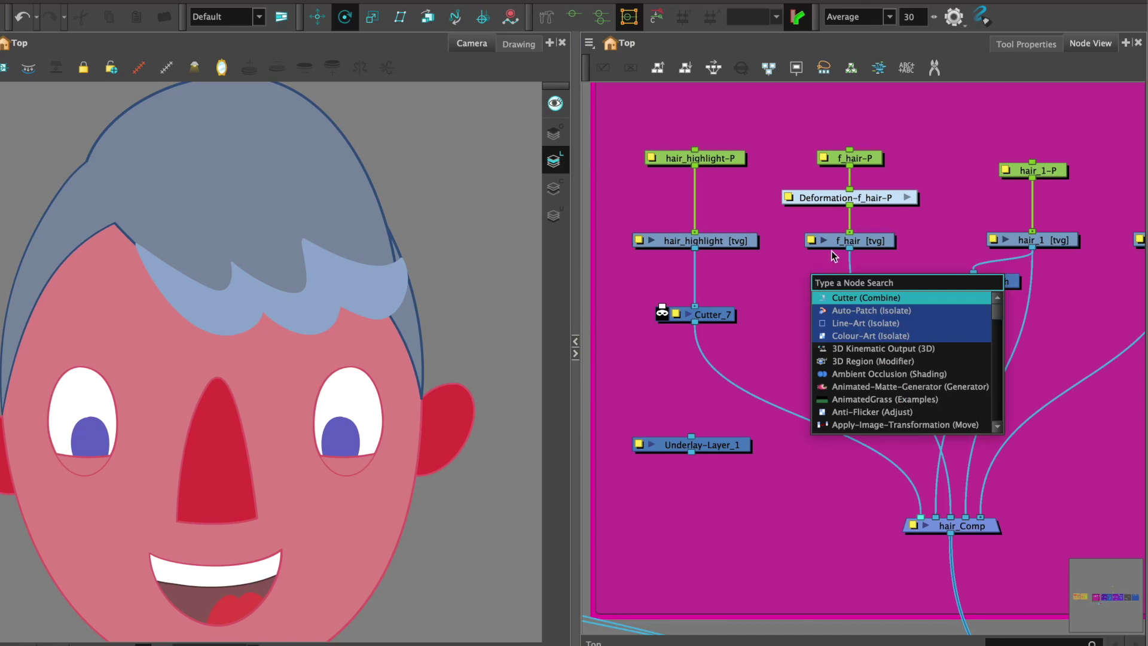
# Add a Colour-Art_2 node under f_hair and feed f_hair's image into it.
pyautogui.write('co')
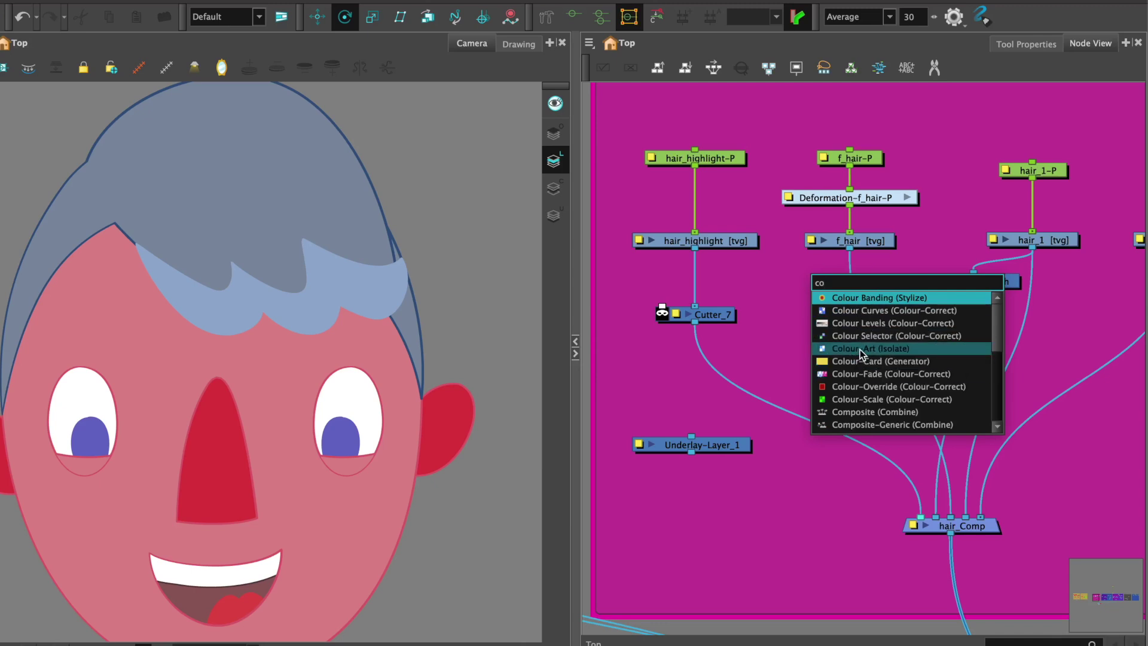
pyautogui.click(860, 349)
pyautogui.moveTo(821, 291); pyautogui.dragTo(797, 291)
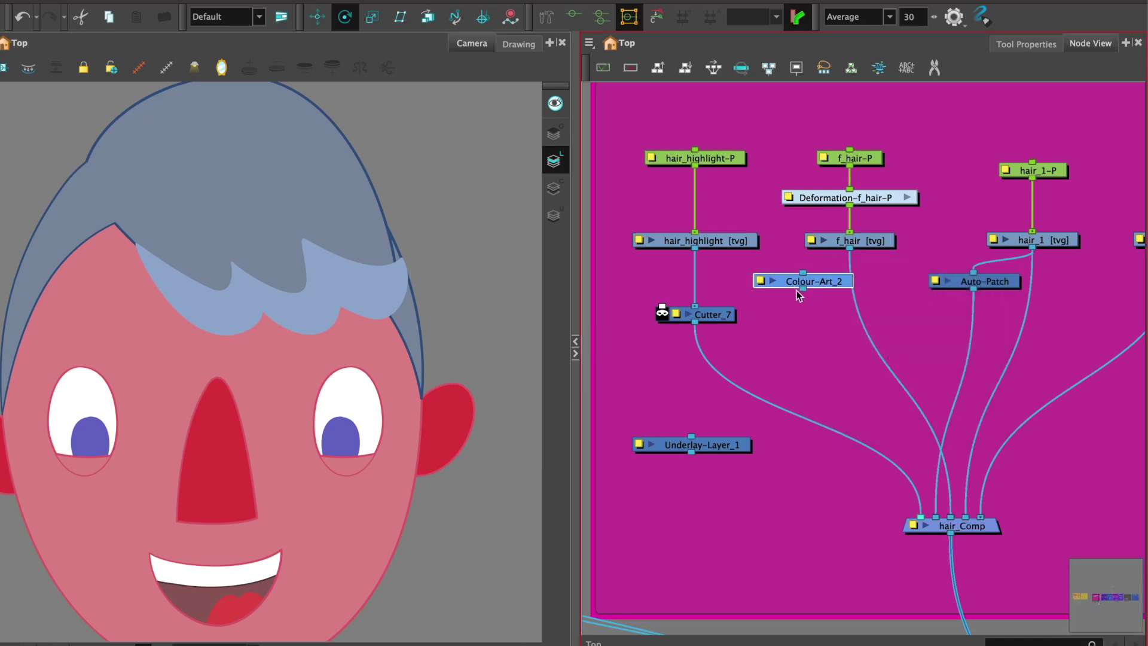
pyautogui.moveTo(849, 249); pyautogui.dragTo(661, 308)
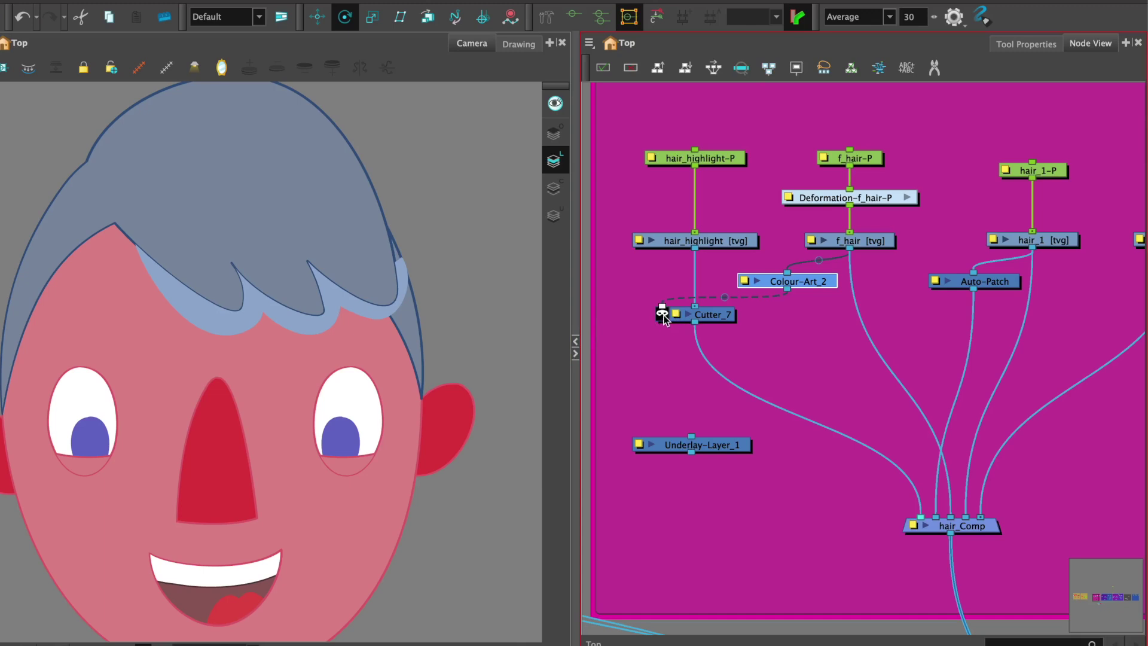
# Invert the Cutter_7 matte to keep the highlight inside the hair, then move Auto-Patch aside.
pyautogui.click(662, 314)
pyautogui.click(515, 372)
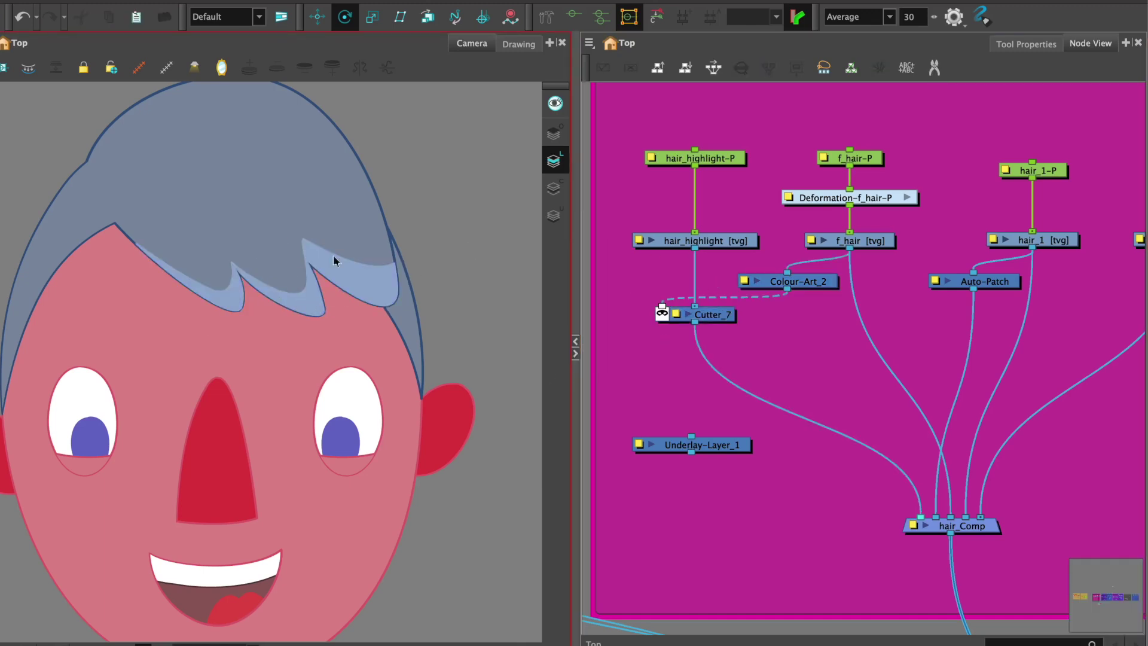
pyautogui.click(685, 286)
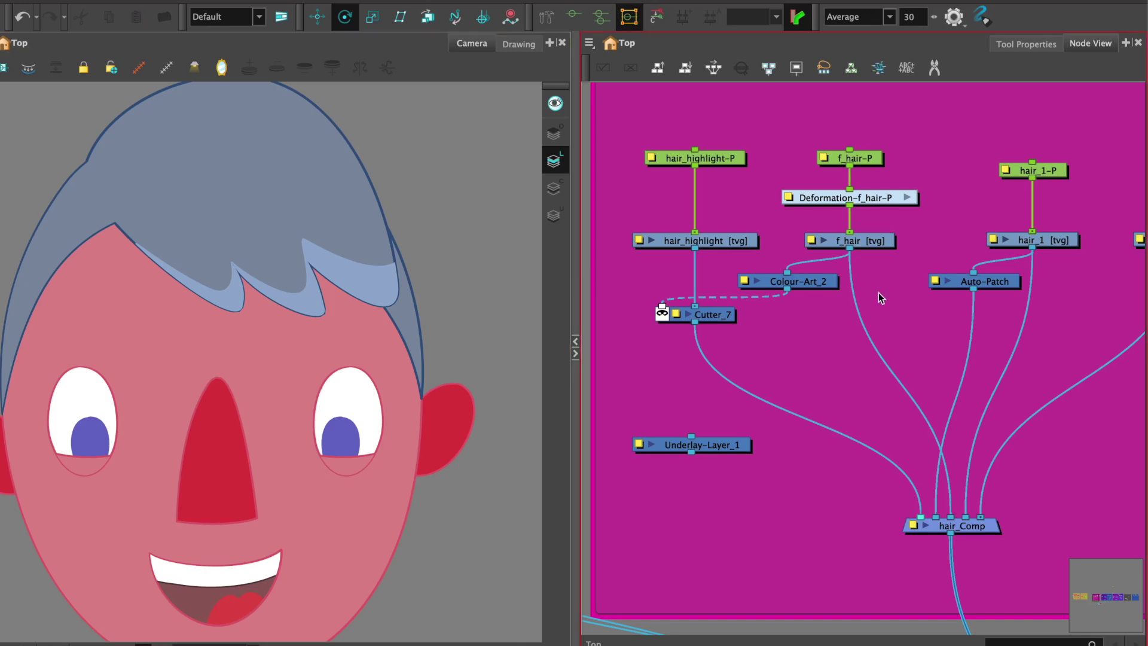
pyautogui.moveTo(999, 281); pyautogui.dragTo(1026, 271)
# Add a Line-Art node ('lin') fed by f_hair and reconnect its output into hair_Comp.
pyautogui.press('Tab')
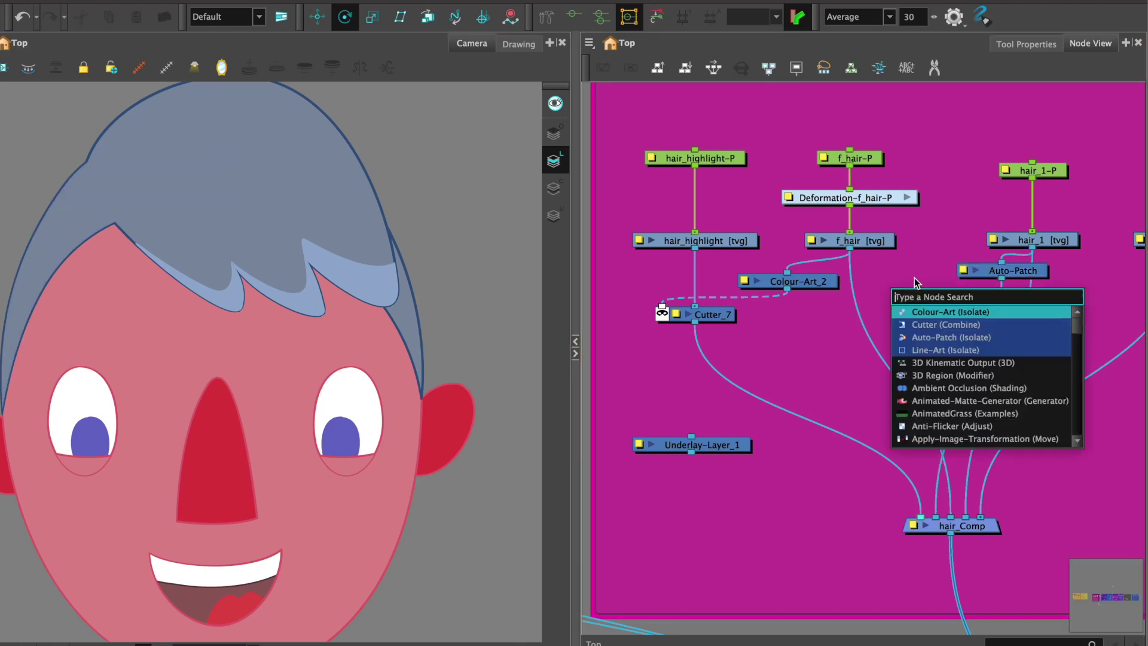
pyautogui.write('lin')
pyautogui.press('Return')
pyautogui.moveTo(849, 248); pyautogui.dragTo(913, 526)
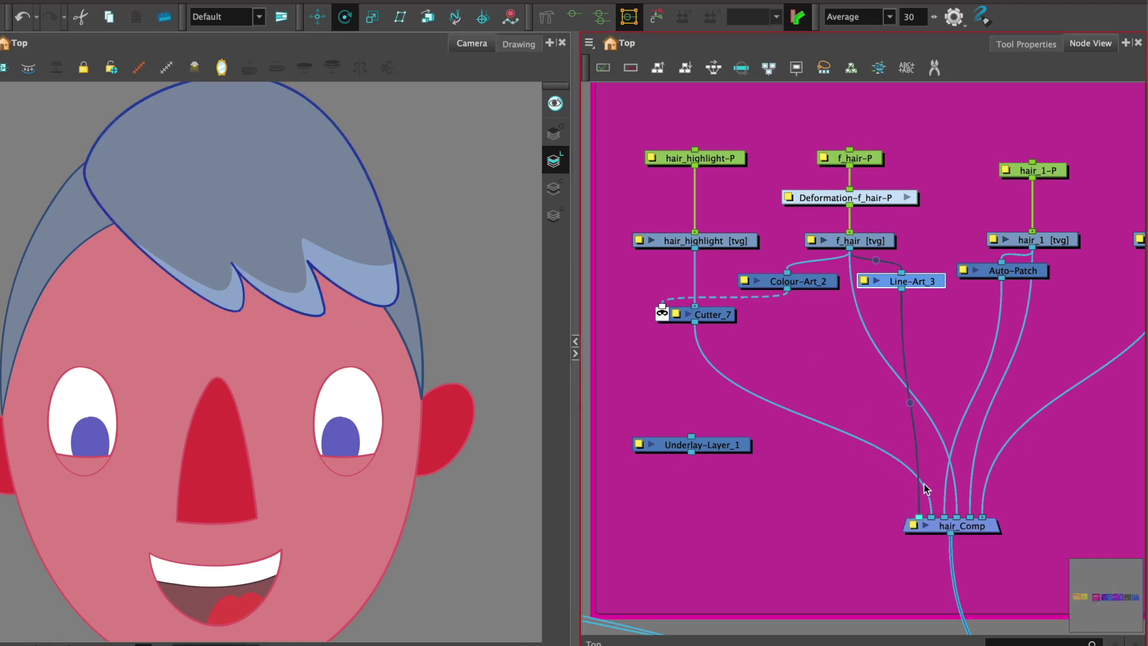
pyautogui.click(918, 459)
pyautogui.press('Delete')
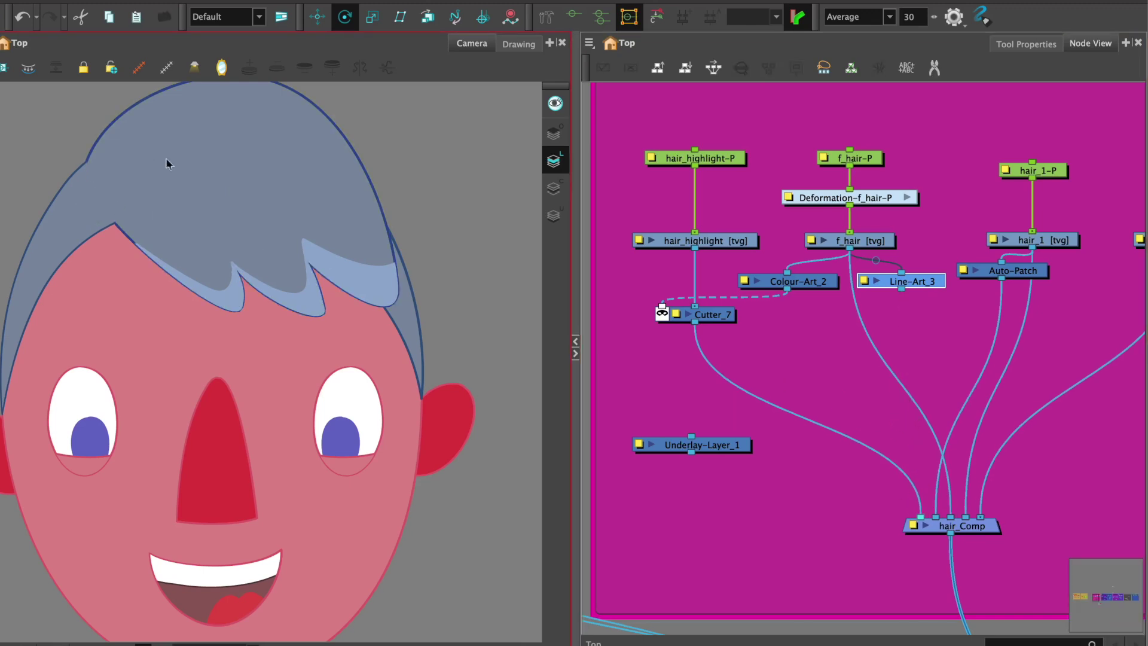
pyautogui.moveTo(901, 289); pyautogui.dragTo(919, 516)
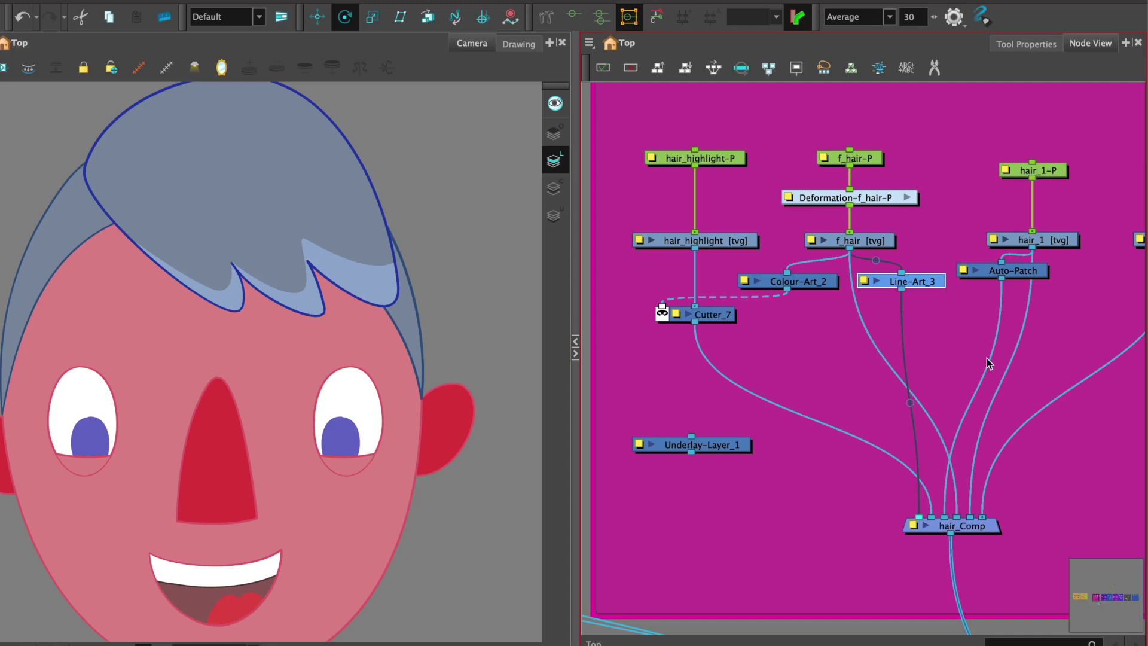
# Plug Auto-Patch into hair_Comp's first input and frame the whole Hair group.
pyautogui.moveTo(1028, 273); pyautogui.dragTo(1020, 283)
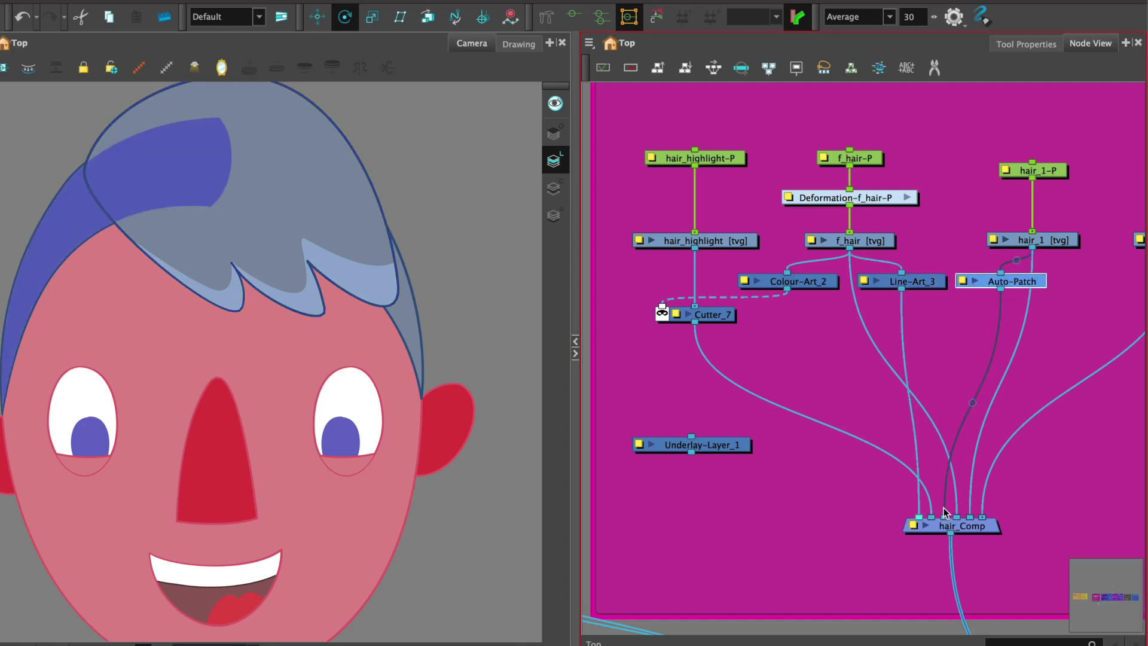
pyautogui.moveTo(946, 522); pyautogui.dragTo(919, 519)
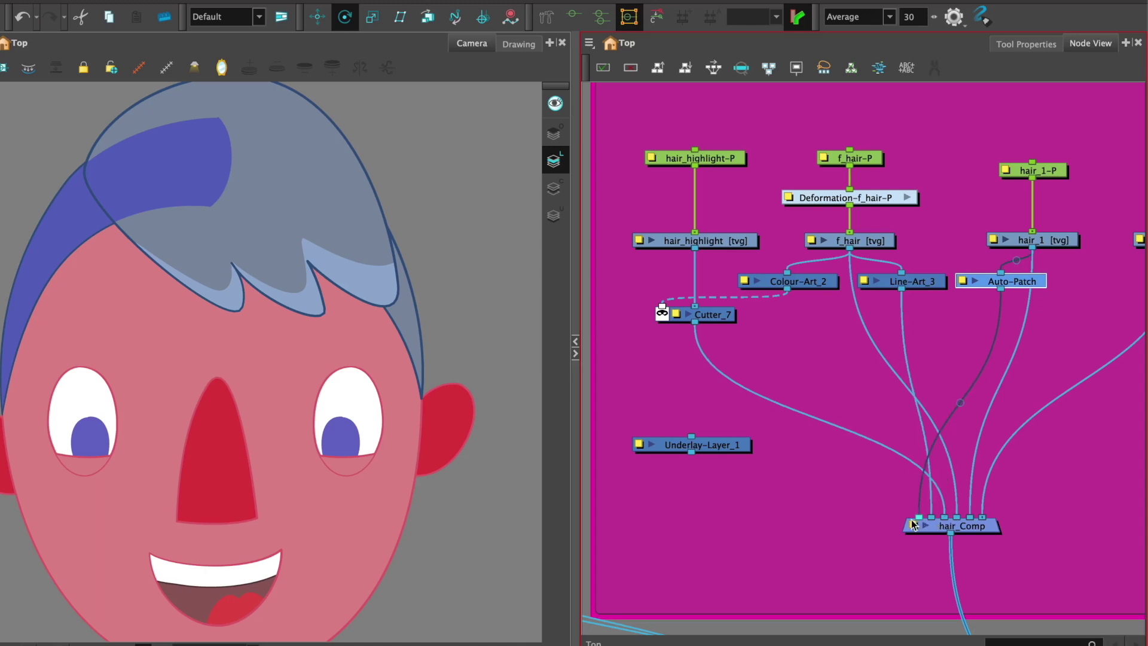
pyautogui.click(518, 313)
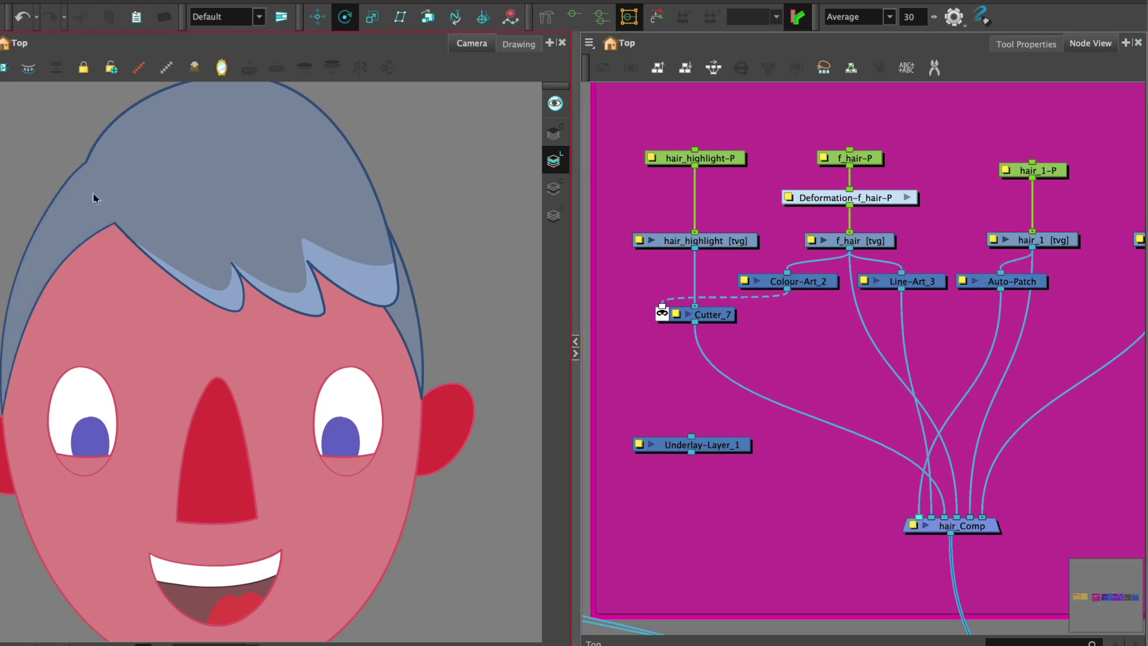
pyautogui.click(646, 274)
pyautogui.hotkey('ctrl', 'a')
pyautogui.scroll(-1, 724, 242)
pyautogui.click(598, 209)
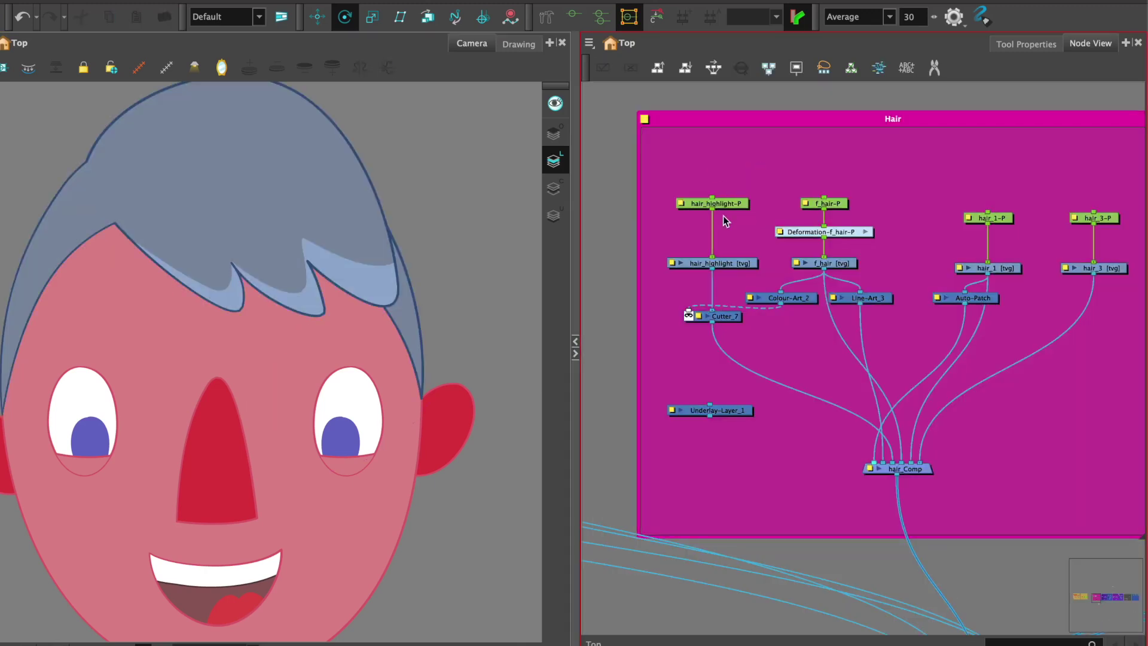
# Show the f_hair-P deformation controls and pull the hair deformer's end point right.
pyautogui.click(732, 203)
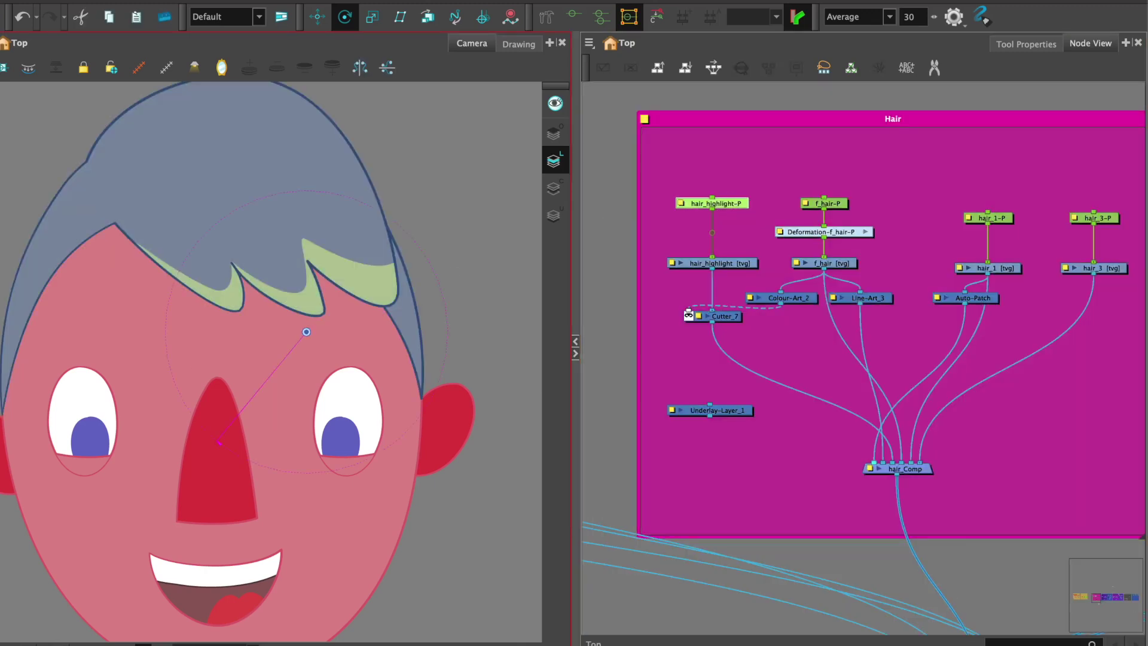
pyautogui.hotkey('shift', 't')
pyautogui.click(839, 204)
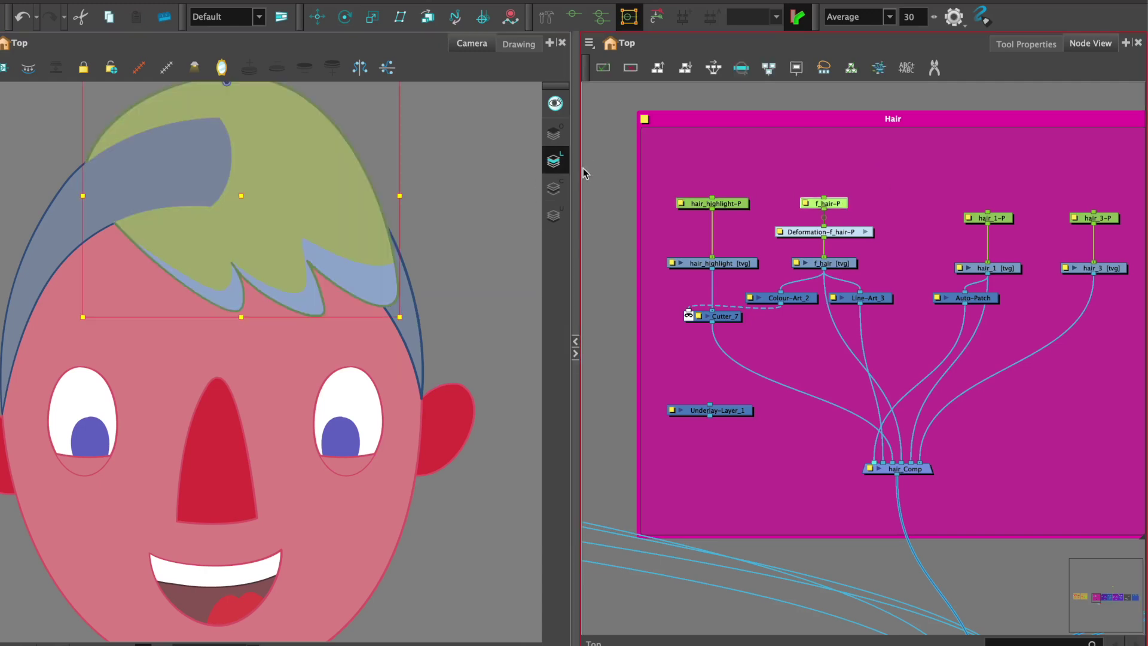
pyautogui.click(602, 166)
pyautogui.click(843, 204)
pyautogui.click(574, 17)
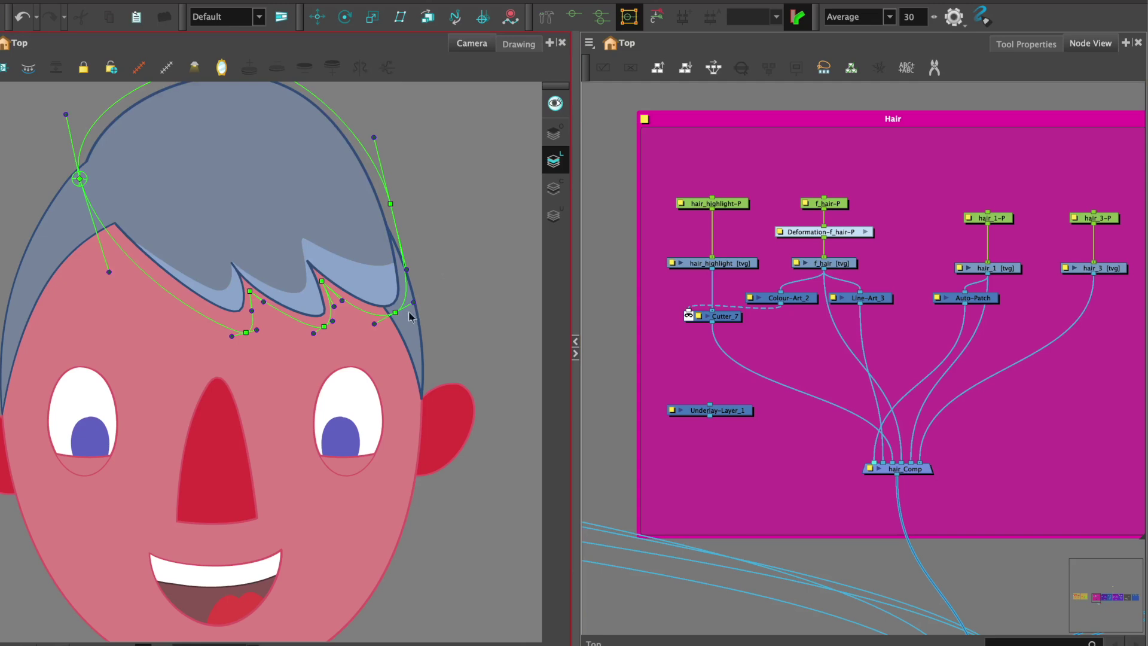
pyautogui.moveTo(397, 310); pyautogui.dragTo(436, 296)
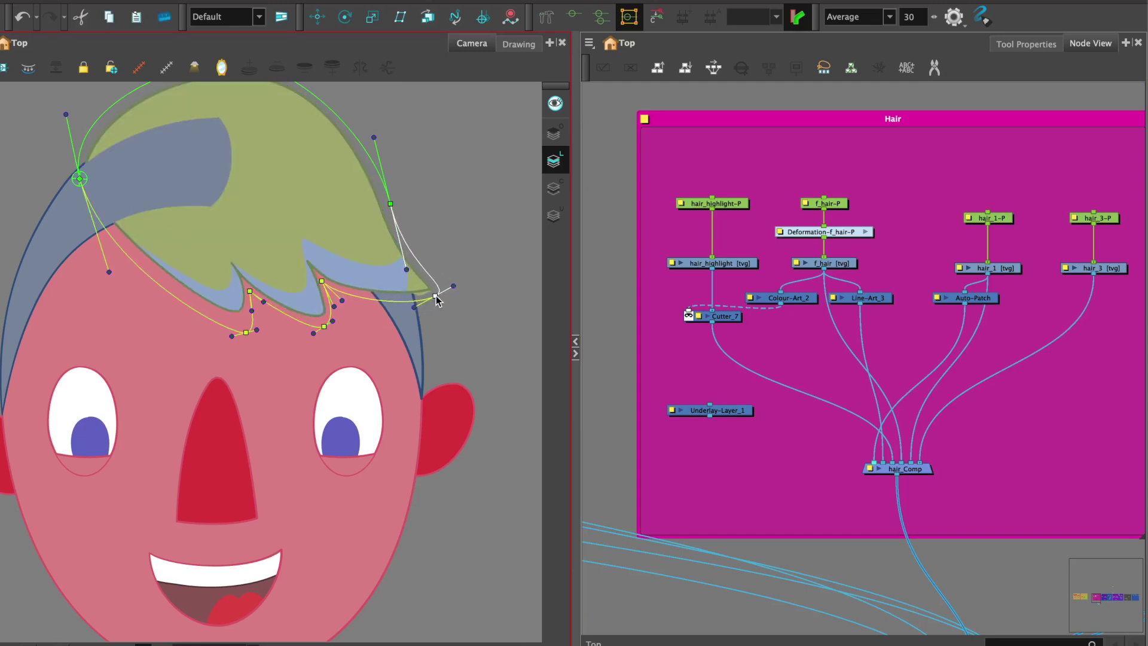
pyautogui.click(602, 184)
pyautogui.click(395, 281)
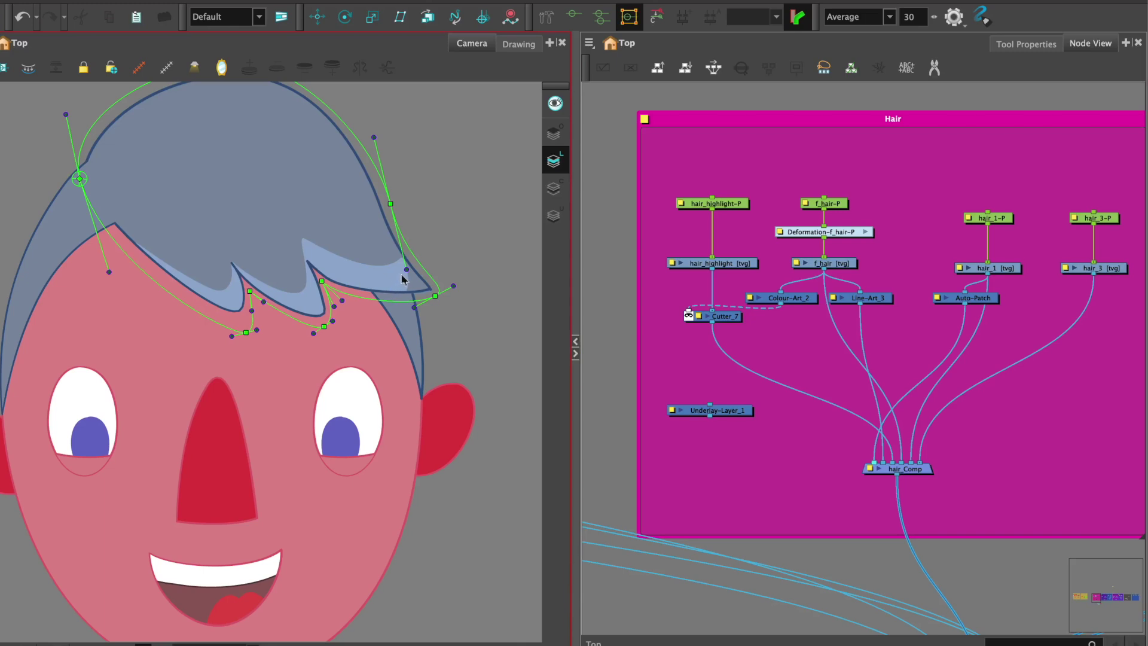
# Inspect the Deformation-f_hair-P node, then bring up the node search.
pyautogui.click(830, 232)
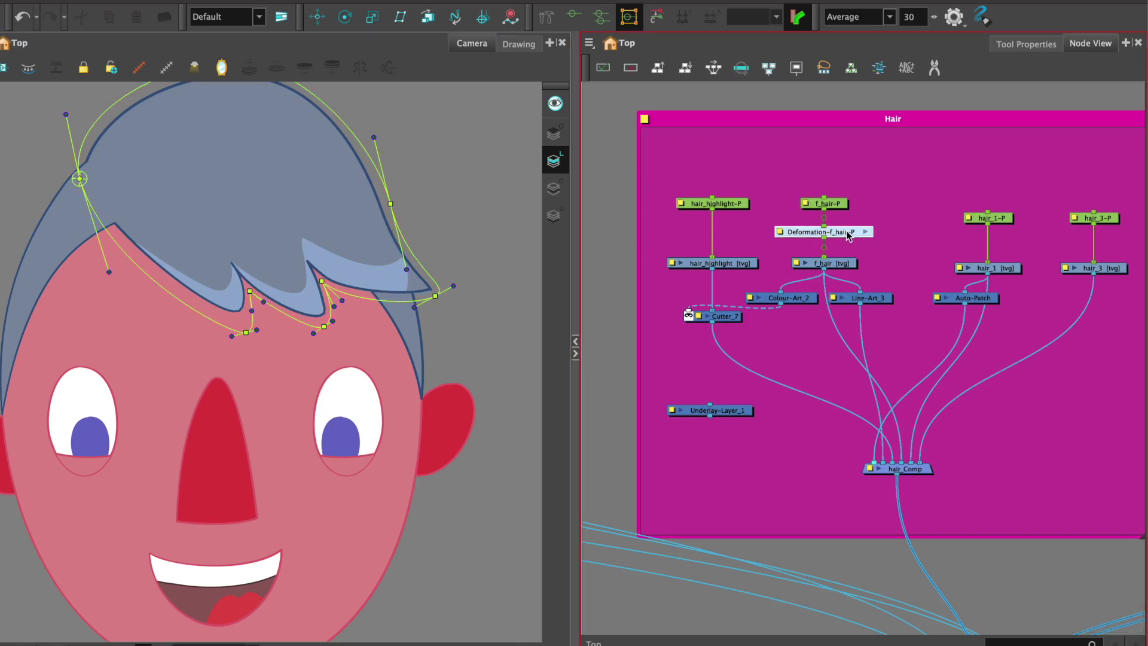
pyautogui.click(657, 18)
pyautogui.click(913, 238)
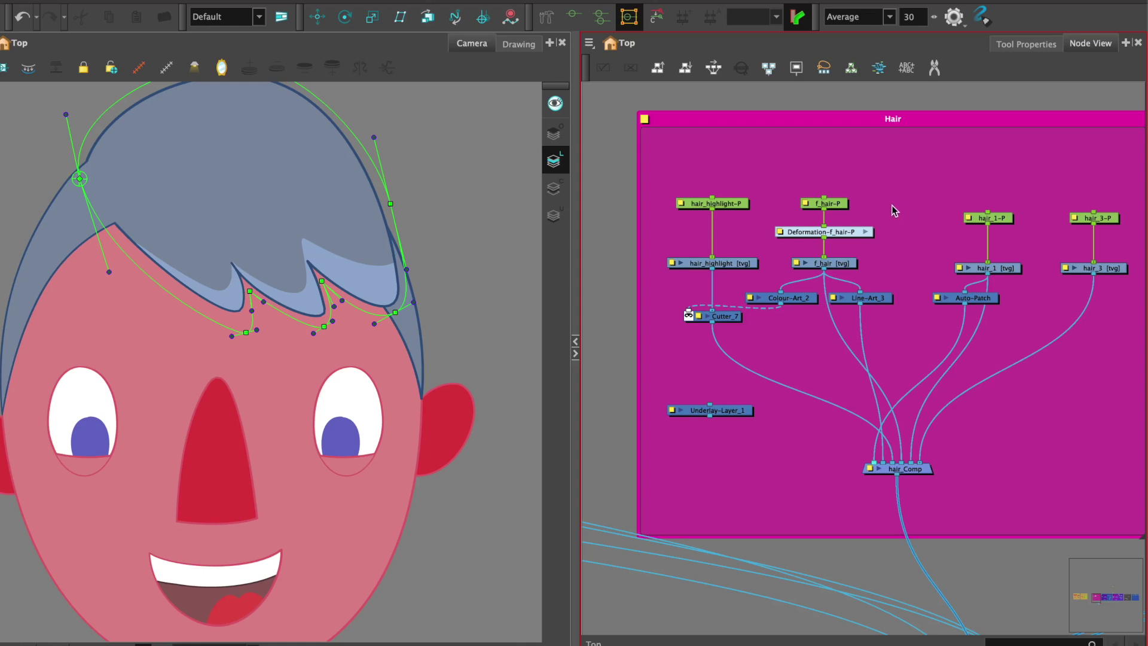
pyautogui.press('Tab')
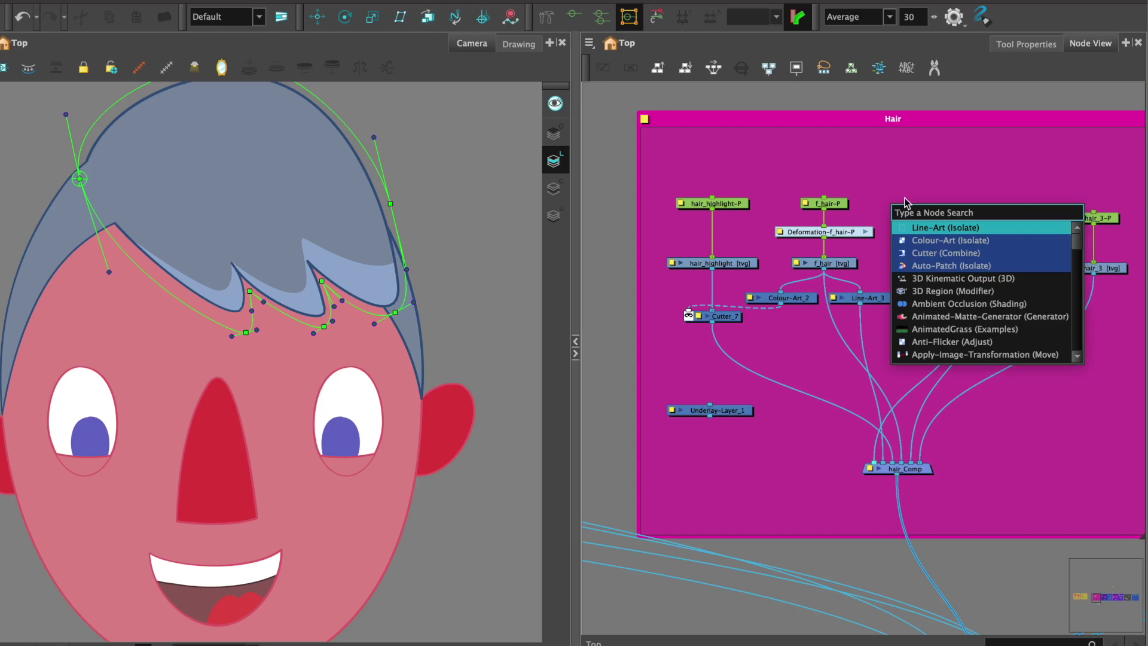
# Create a Weighted Deform node via 'we', place it beside f_hair [tvg], and begin linking Deformation-f_hair-P.
pyautogui.write('we')
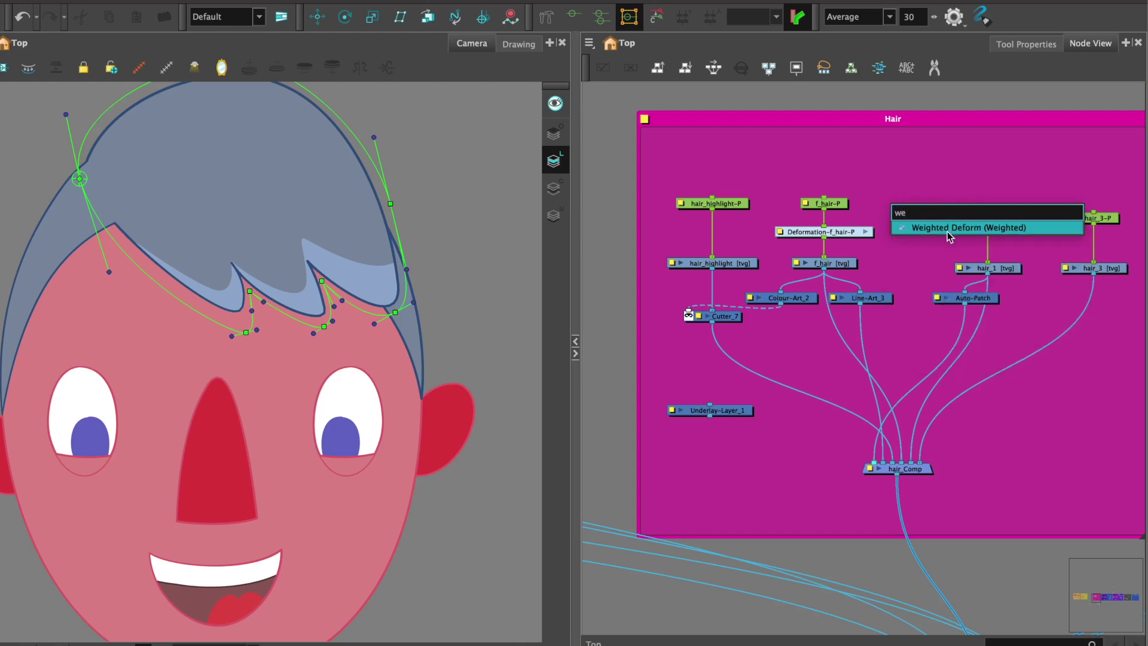
pyautogui.click(949, 236)
pyautogui.moveTo(952, 202); pyautogui.dragTo(931, 258)
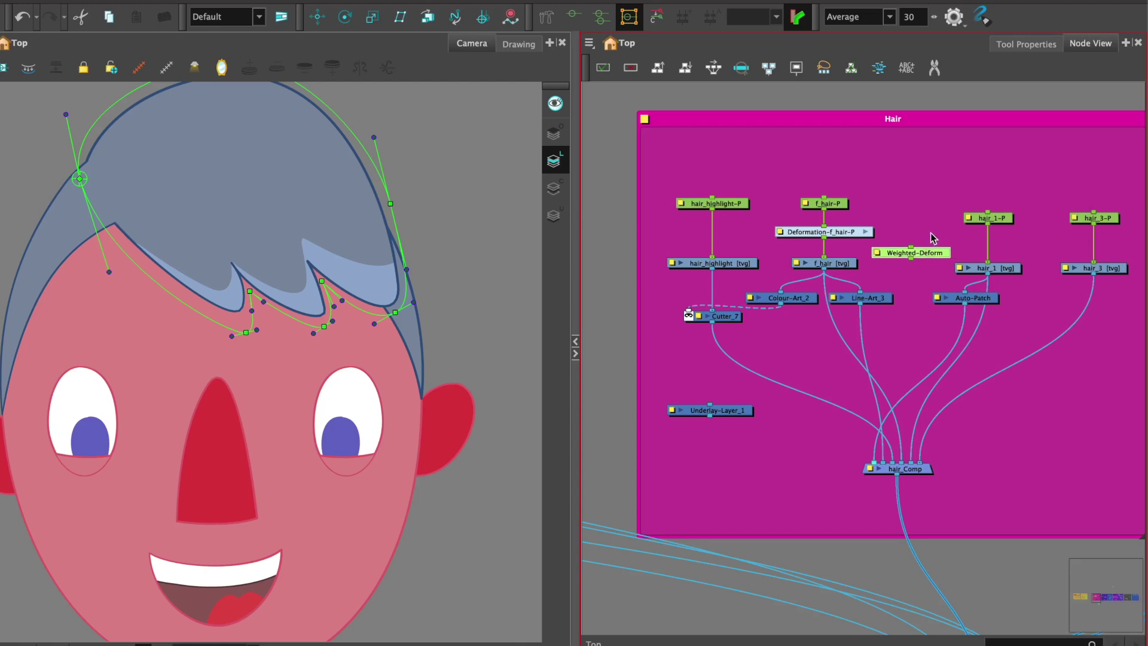
pyautogui.scroll(3, 932, 238)
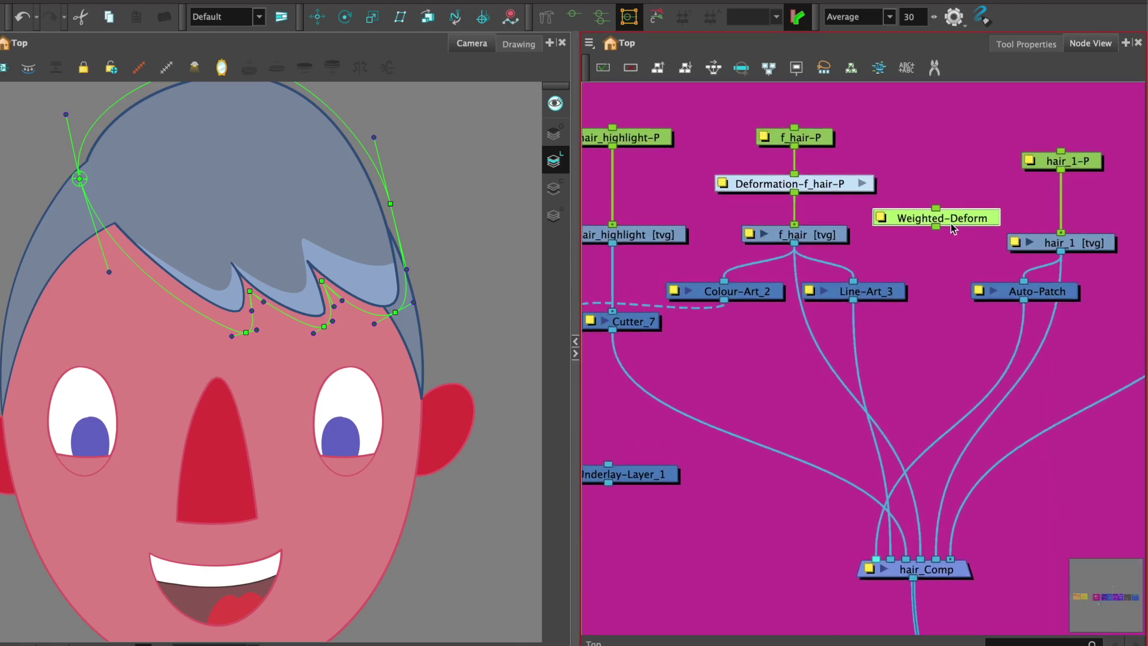
pyautogui.moveTo(840, 235); pyautogui.dragTo(840, 243)
pyautogui.moveTo(942, 216)
pyautogui.mouseDown()
pyautogui.moveTo(930, 227)
pyautogui.moveTo(930, 217)
pyautogui.mouseUp()
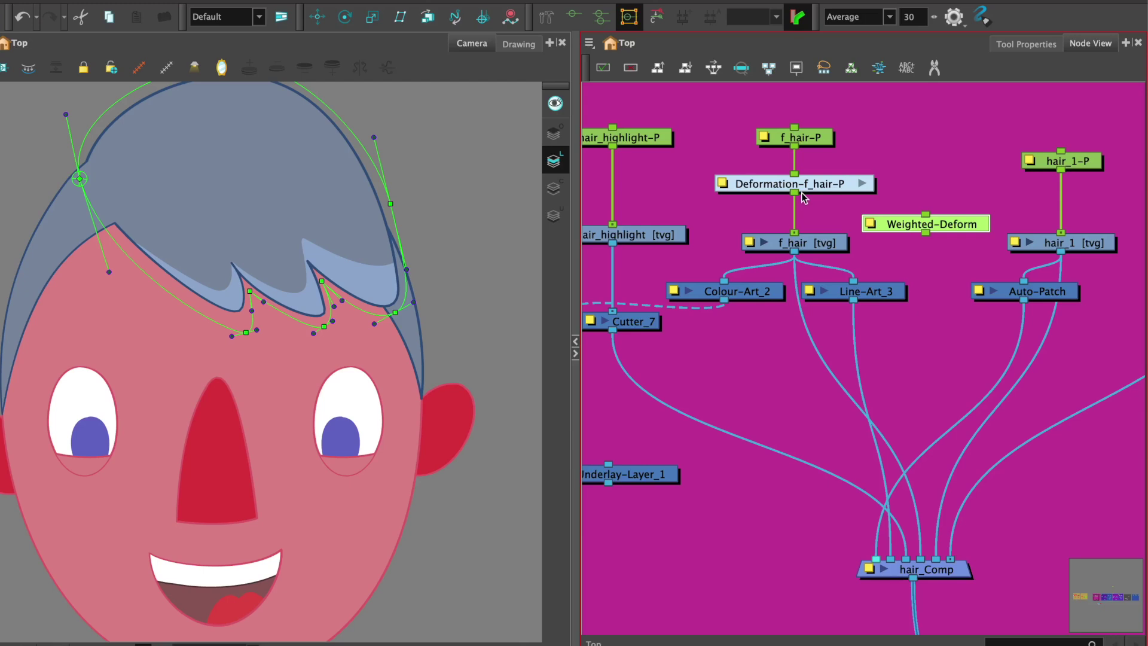
pyautogui.moveTo(796, 194); pyautogui.dragTo(899, 213)
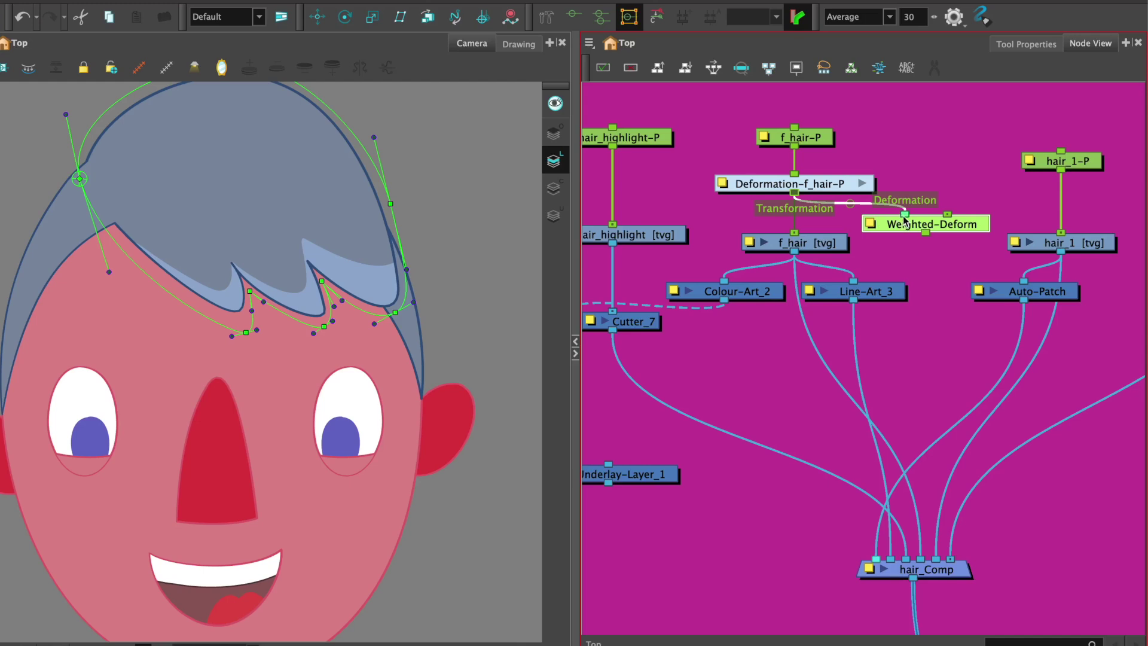
# Wire Deformation-f_hair-P into Weighted-Deform, and Weighted-Deform into f_hair [tvg] and hair_highlight-P.
pyautogui.moveTo(906, 222); pyautogui.dragTo(930, 223)
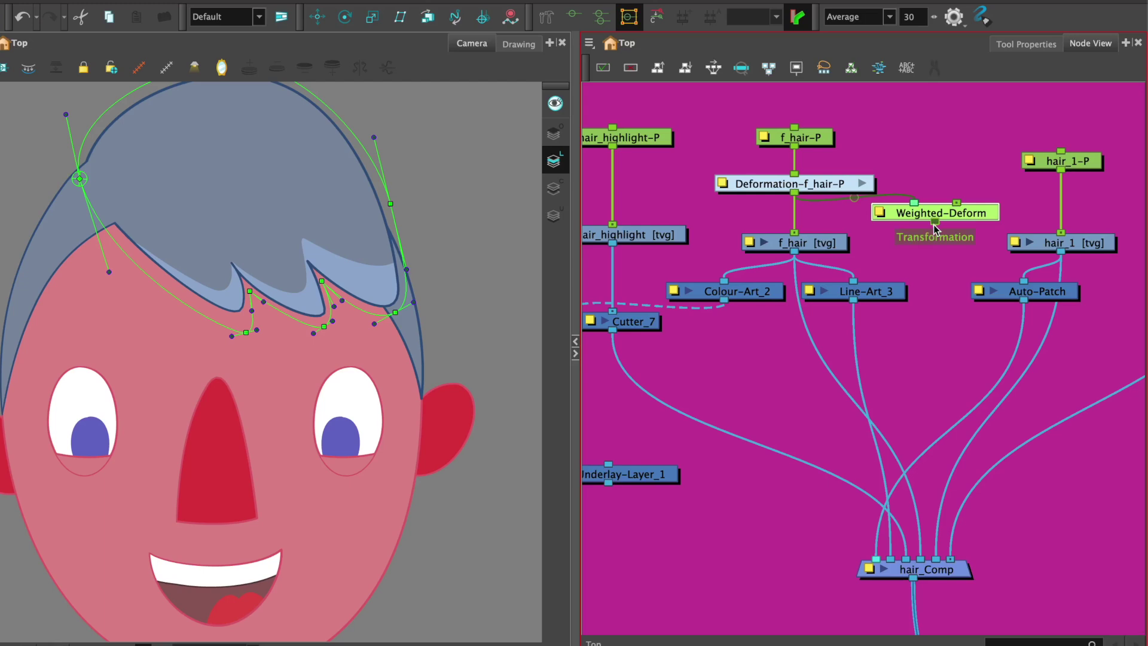
pyautogui.moveTo(935, 230); pyautogui.dragTo(801, 233)
pyautogui.moveTo(657, 183); pyautogui.dragTo(713, 237)
pyautogui.click(715, 203)
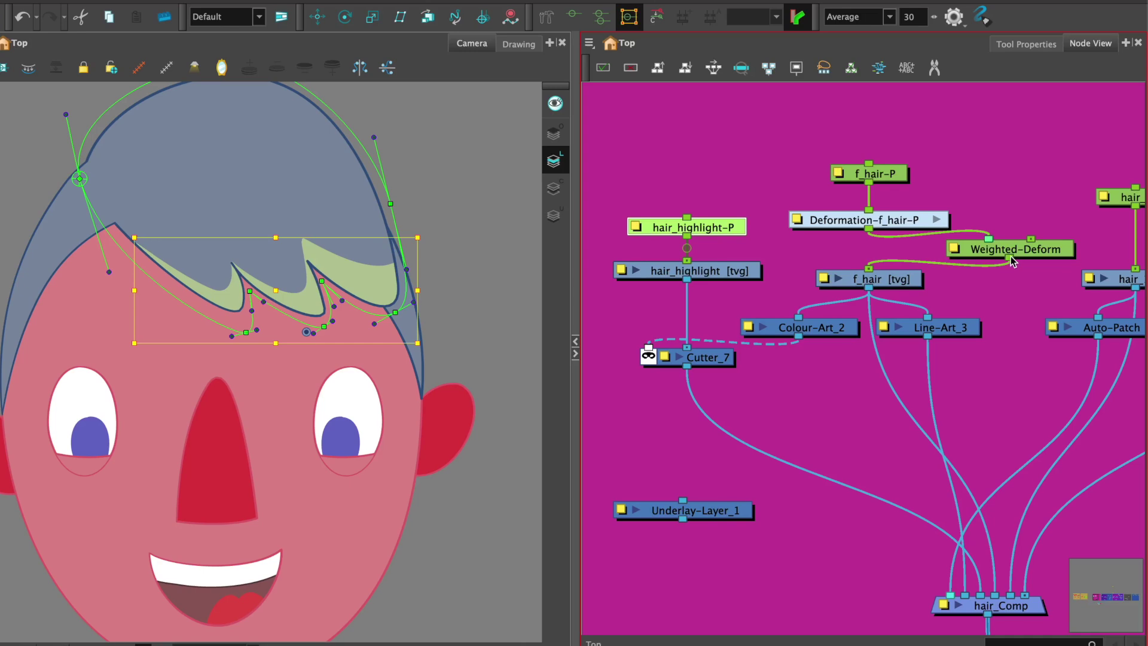
pyautogui.moveTo(1010, 262); pyautogui.dragTo(686, 217)
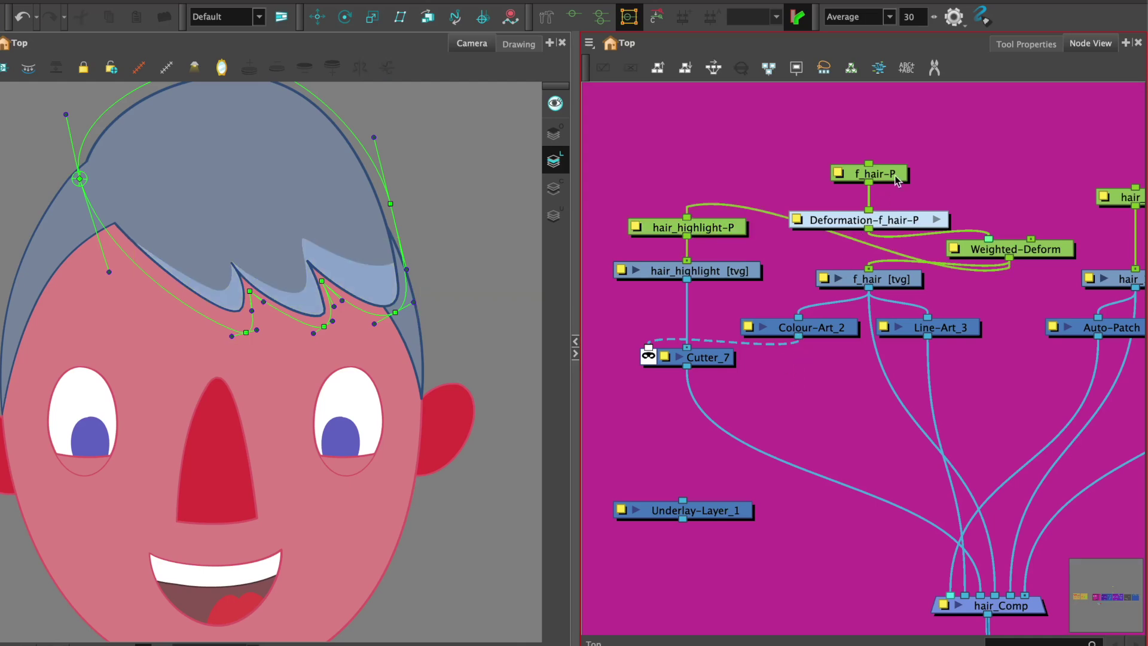
# Stack f_hair-P, Deformation-f_hair-P and Weighted-Deform neatly and check the hair and highlight drawings.
pyautogui.moveTo(897, 181); pyautogui.dragTo(895, 157)
pyautogui.moveTo(910, 220); pyautogui.dragTo(891, 141)
pyautogui.moveTo(909, 189); pyautogui.dragTo(909, 167)
pyautogui.click(1034, 253)
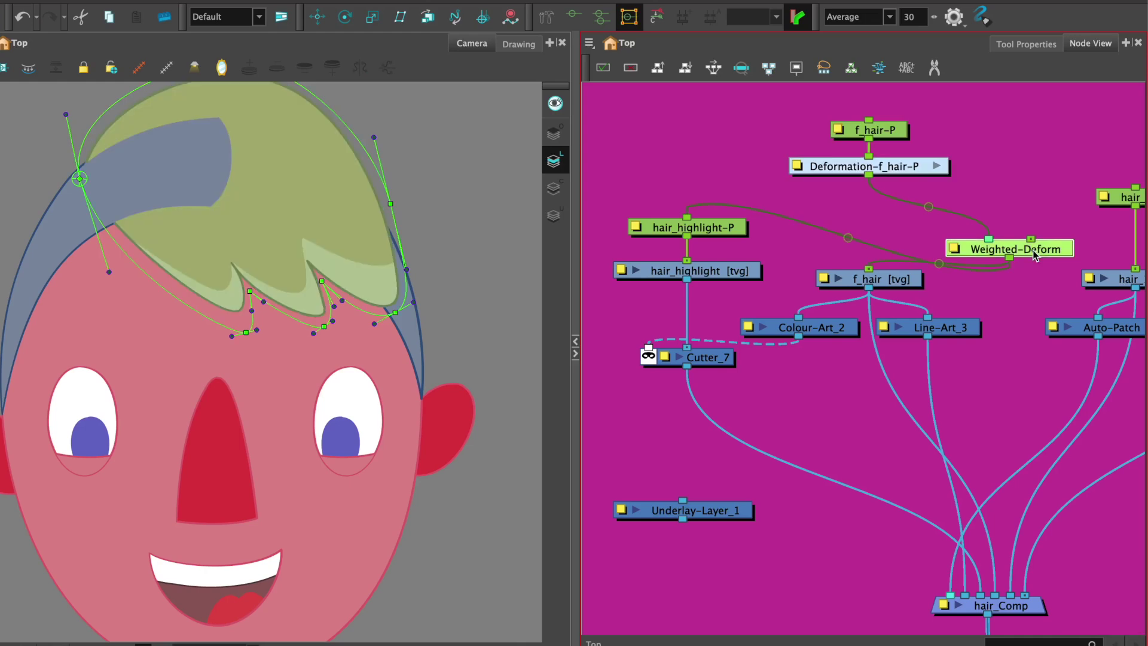
pyautogui.moveTo(1035, 253); pyautogui.dragTo(983, 209)
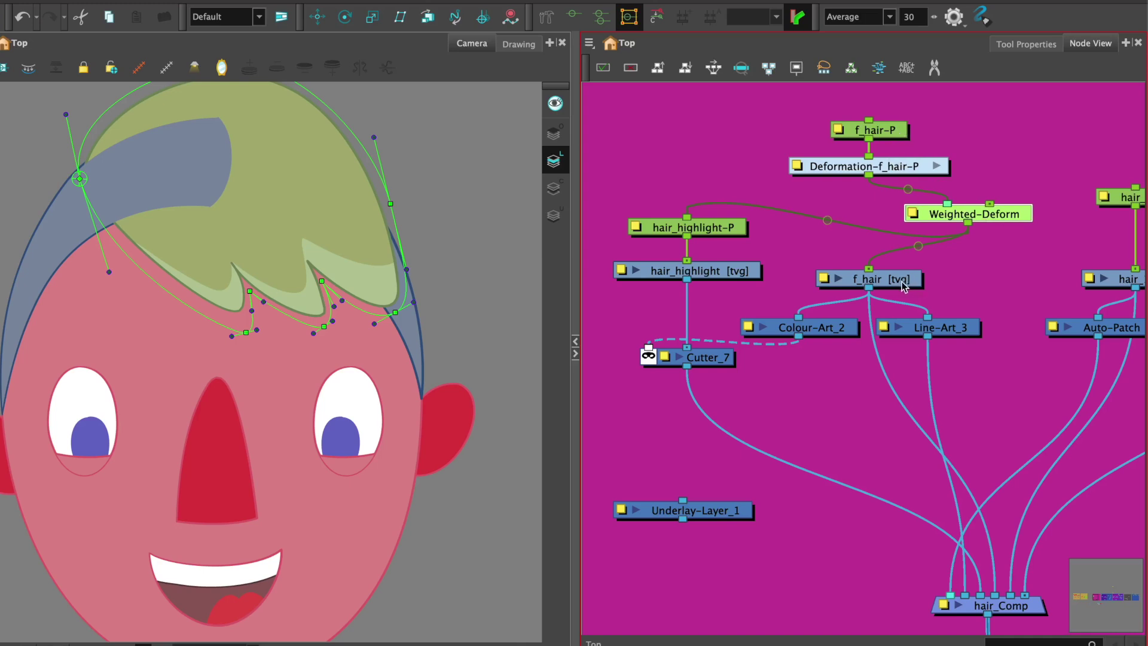
pyautogui.moveTo(906, 285); pyautogui.dragTo(910, 277)
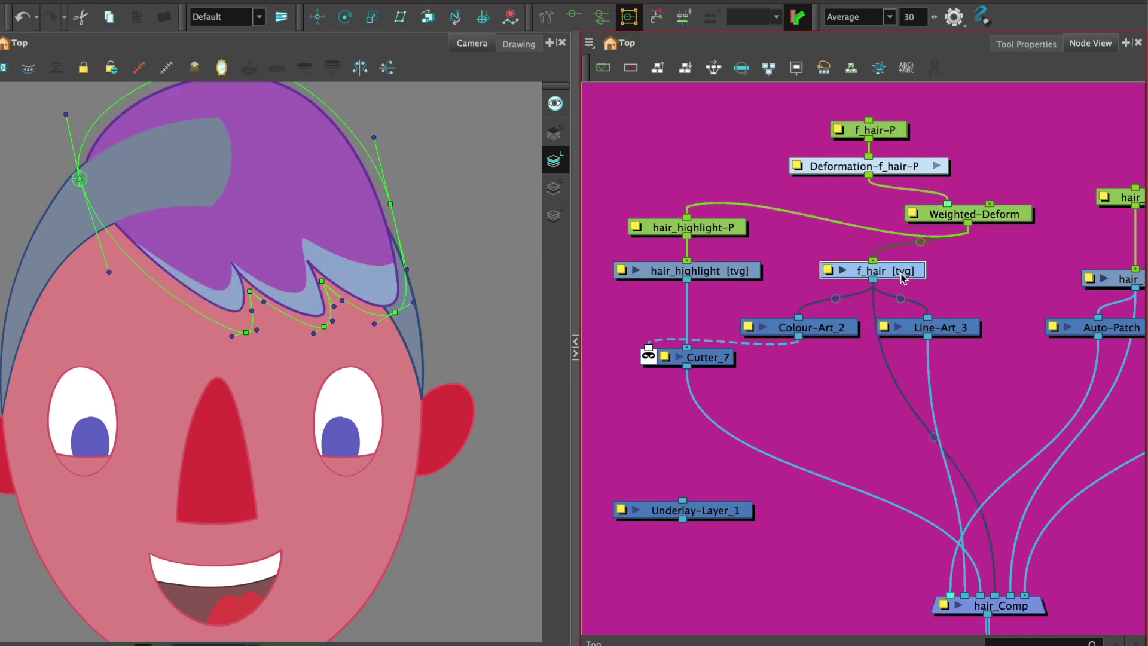
pyautogui.click(729, 277)
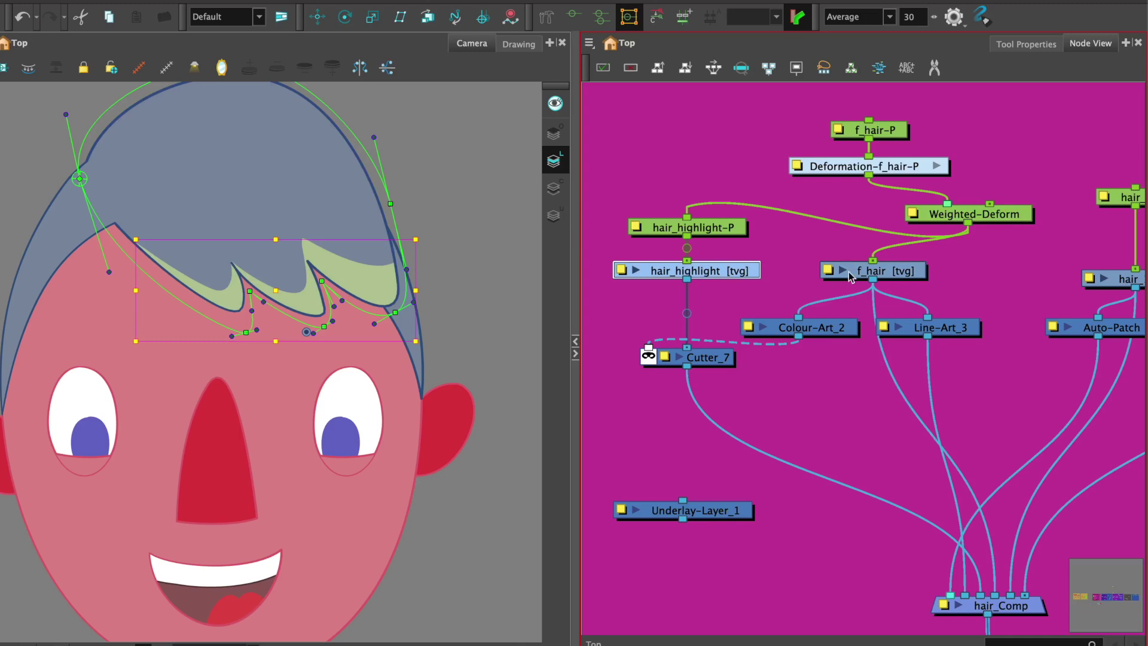
pyautogui.click(900, 272)
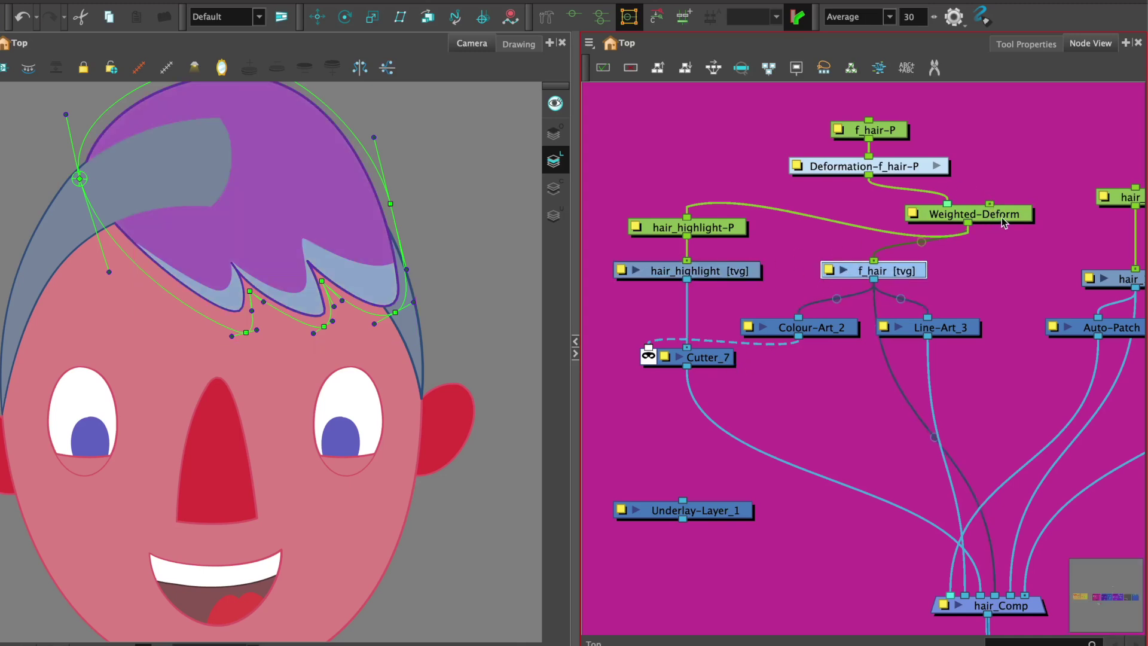
pyautogui.moveTo(1007, 221)
pyautogui.mouseDown()
pyautogui.moveTo(998, 202)
pyautogui.moveTo(1018, 207)
pyautogui.mouseUp()
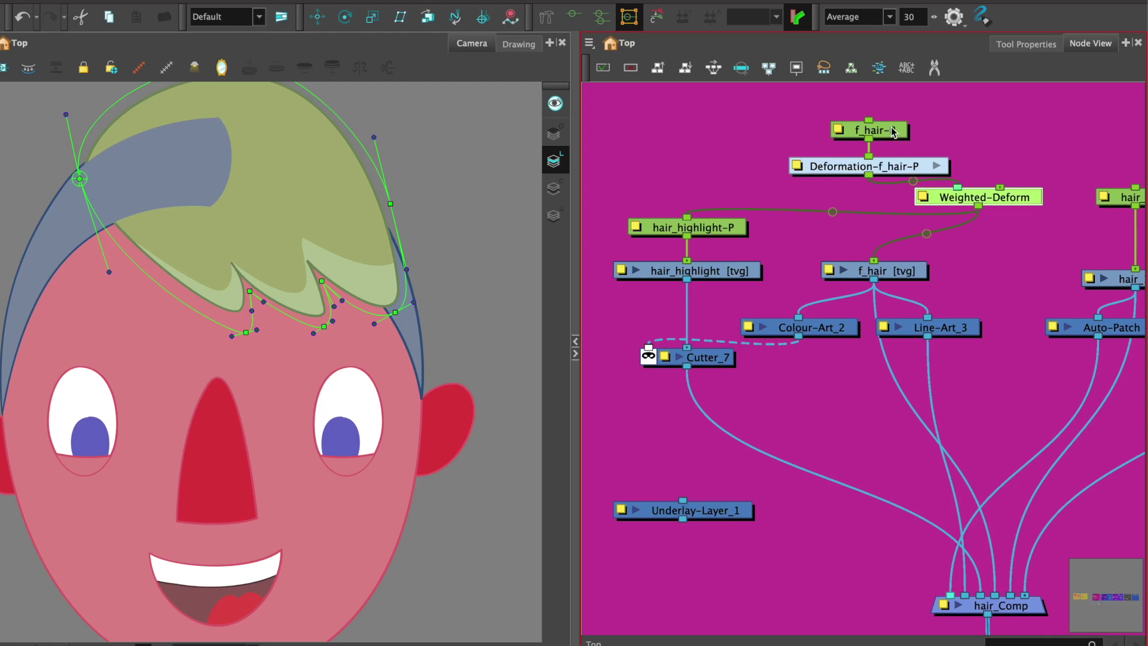
pyautogui.click(884, 136)
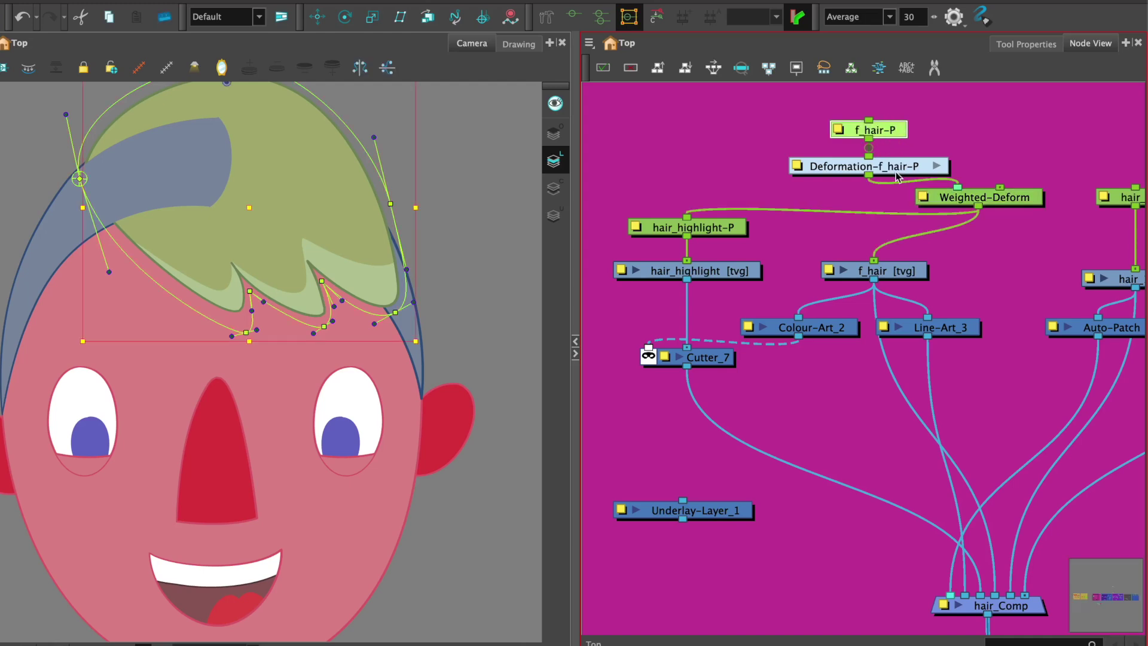
pyautogui.click(486, 284)
# Stretch the right hair tip outward via deformer points and tangents, then swing it back down.
pyautogui.moveTo(395, 314); pyautogui.dragTo(467, 297)
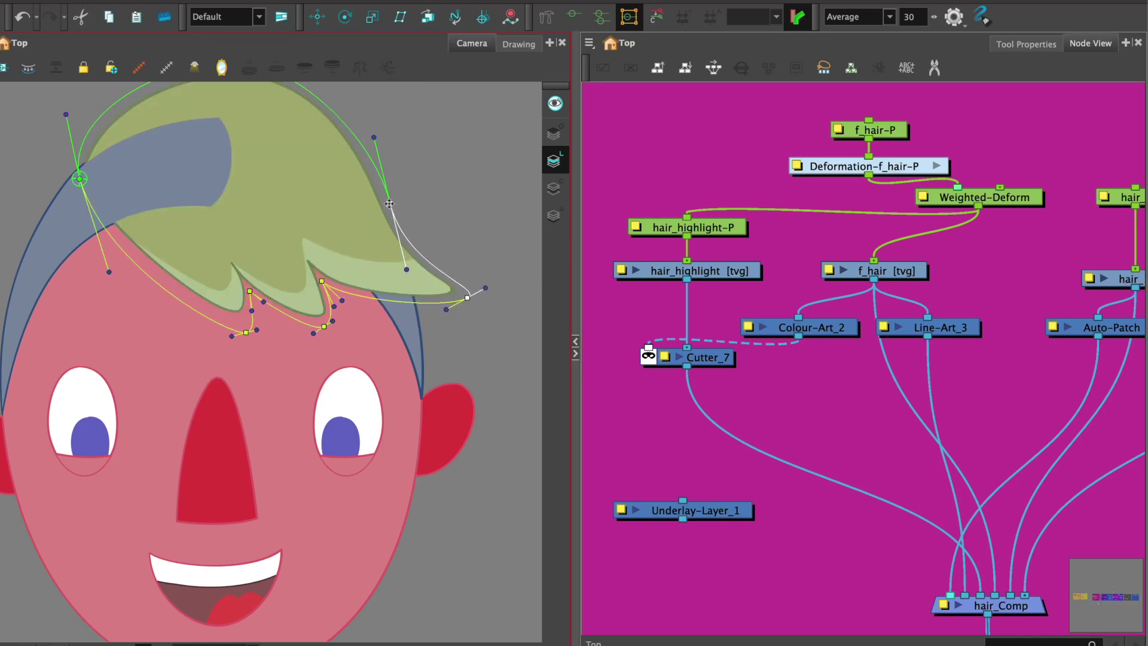
pyautogui.moveTo(390, 203); pyautogui.dragTo(435, 163)
pyautogui.press('2')
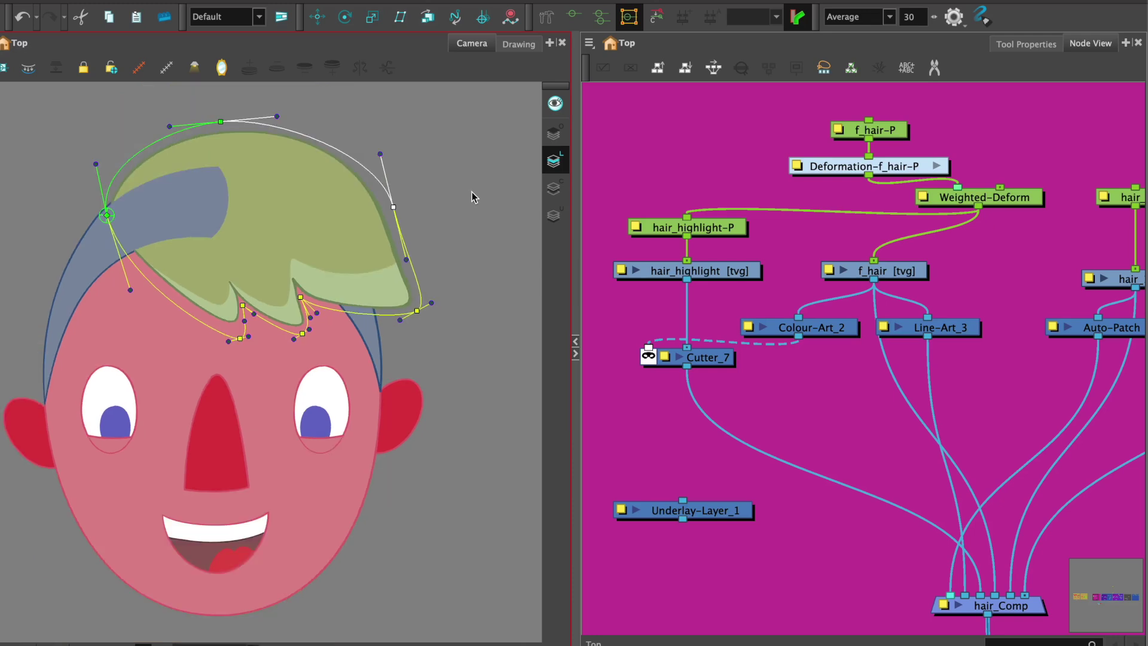
pyautogui.moveTo(417, 310); pyautogui.dragTo(445, 297)
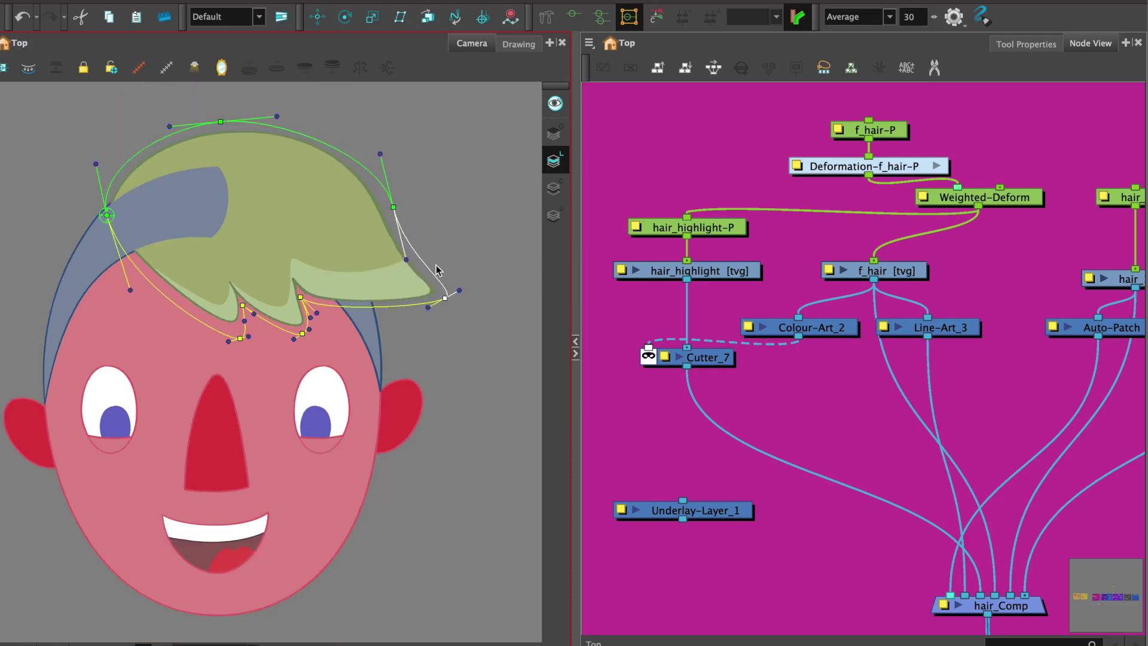
pyautogui.moveTo(393, 207); pyautogui.dragTo(376, 217)
pyautogui.moveTo(388, 270); pyautogui.dragTo(414, 248)
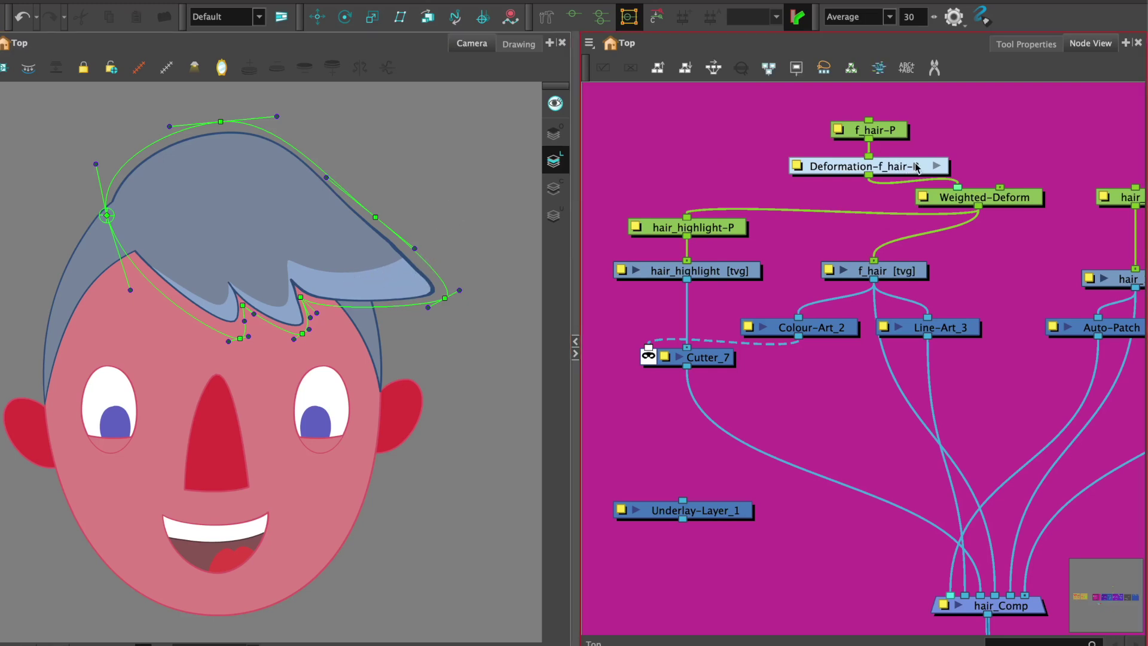
pyautogui.click(864, 166)
pyautogui.moveTo(445, 297); pyautogui.dragTo(360, 322)
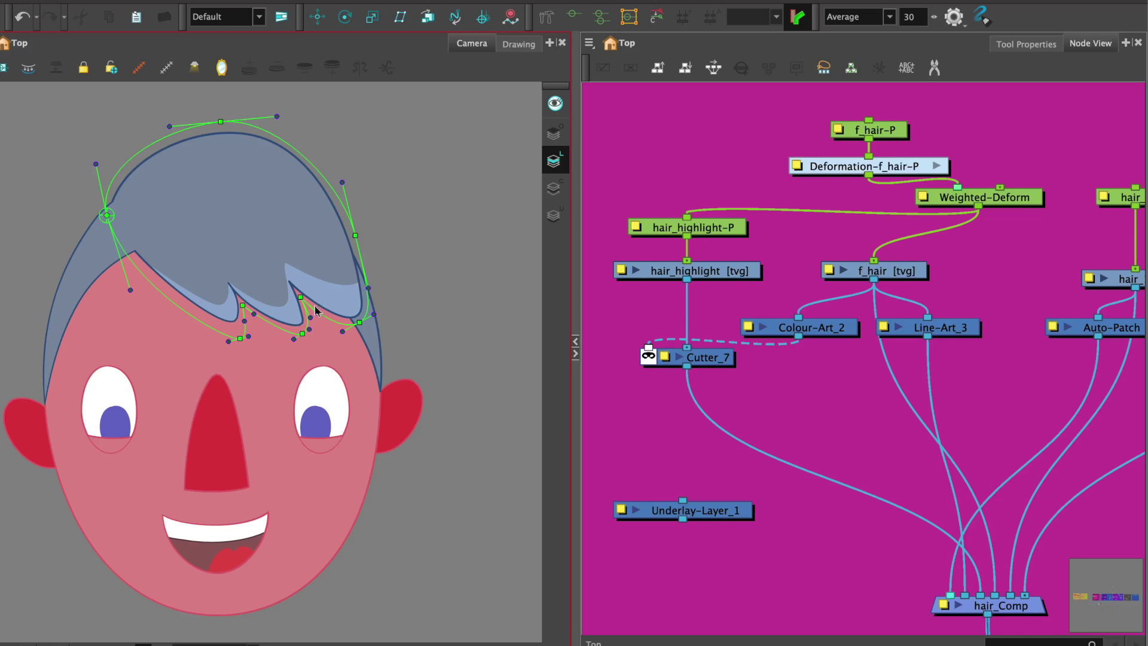
pyautogui.scroll(2, 330, 317)
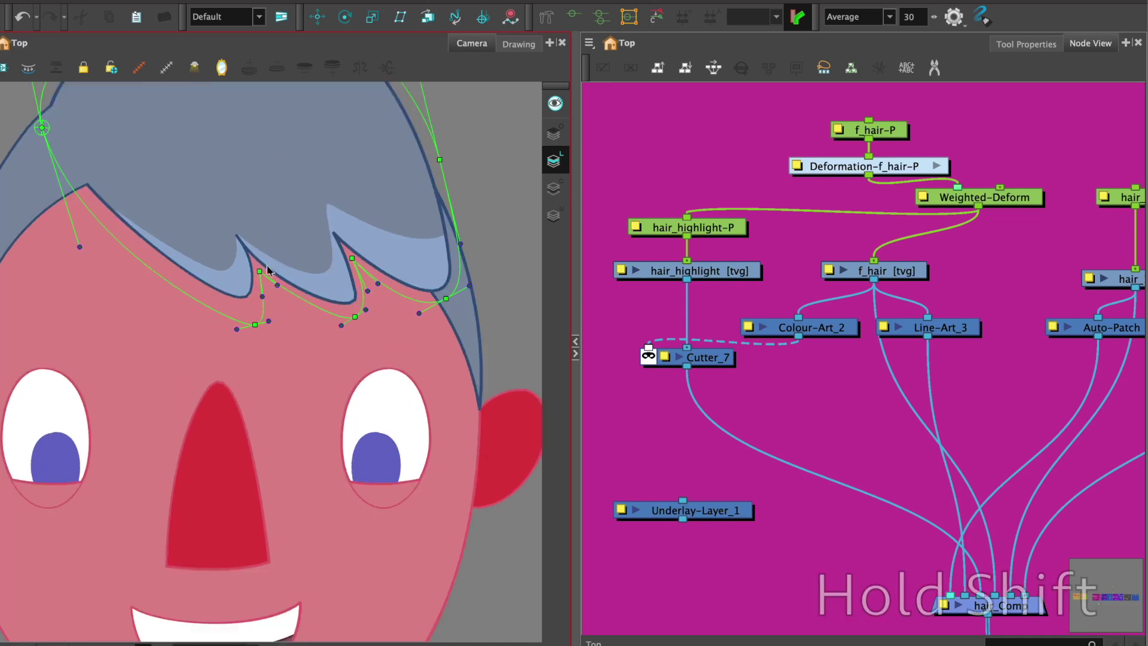
# Select the fringe deformation points from the left side out to the right hair tip.
pyautogui.click(254, 326)
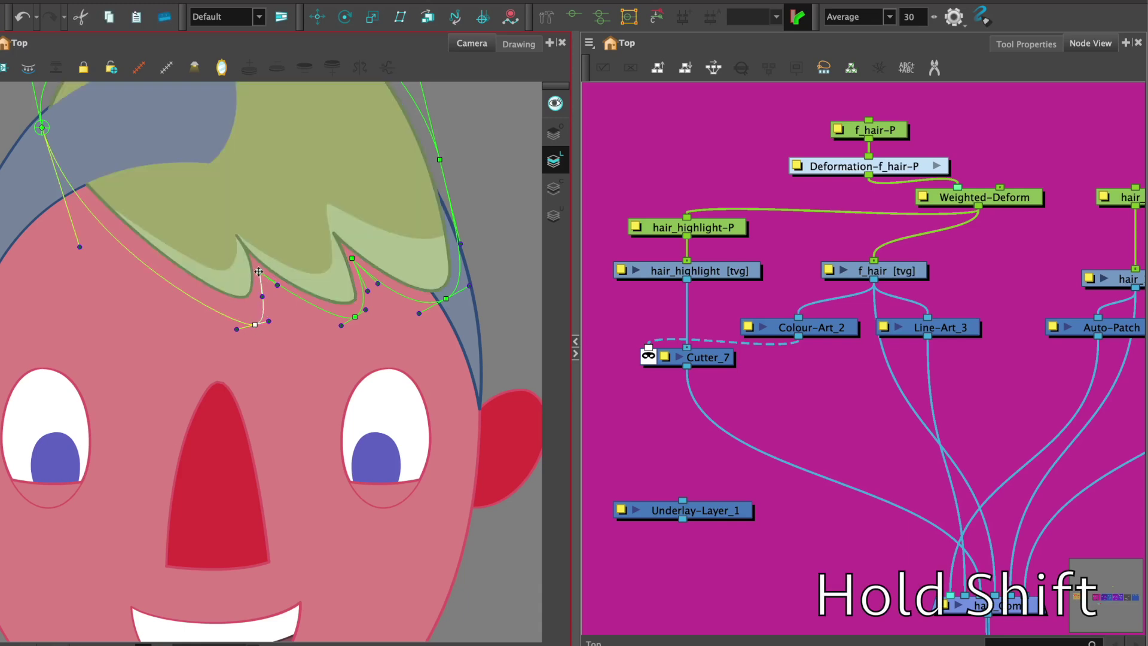
pyautogui.keyDown('shift'); pyautogui.click(357, 316); pyautogui.keyUp('shift')
pyautogui.keyDown('shift'); pyautogui.click(357, 316); pyautogui.keyUp('shift')
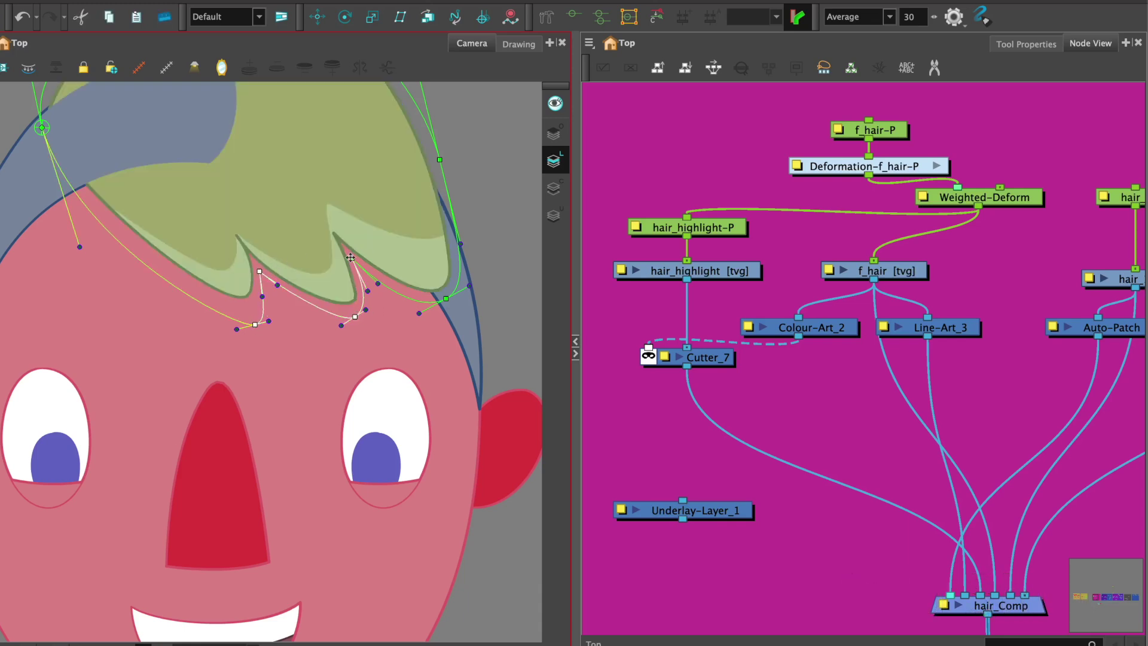
pyautogui.keyDown('shift'); pyautogui.click(351, 258); pyautogui.keyUp('shift')
pyautogui.keyDown('shift'); pyautogui.click(444, 297); pyautogui.keyUp('shift')
pyautogui.press('2')
pyautogui.press('2')
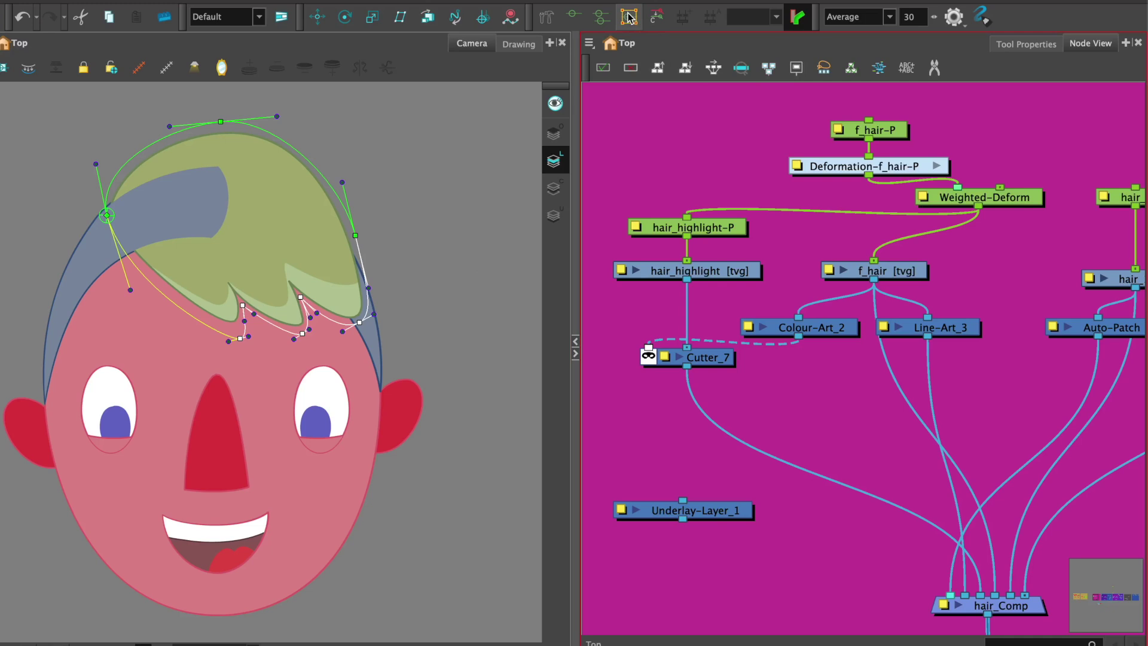
# Using Show Manipulator, shift the selected points right, rotate them counter-clockwise, and raise one point.
pyautogui.click(628, 16)
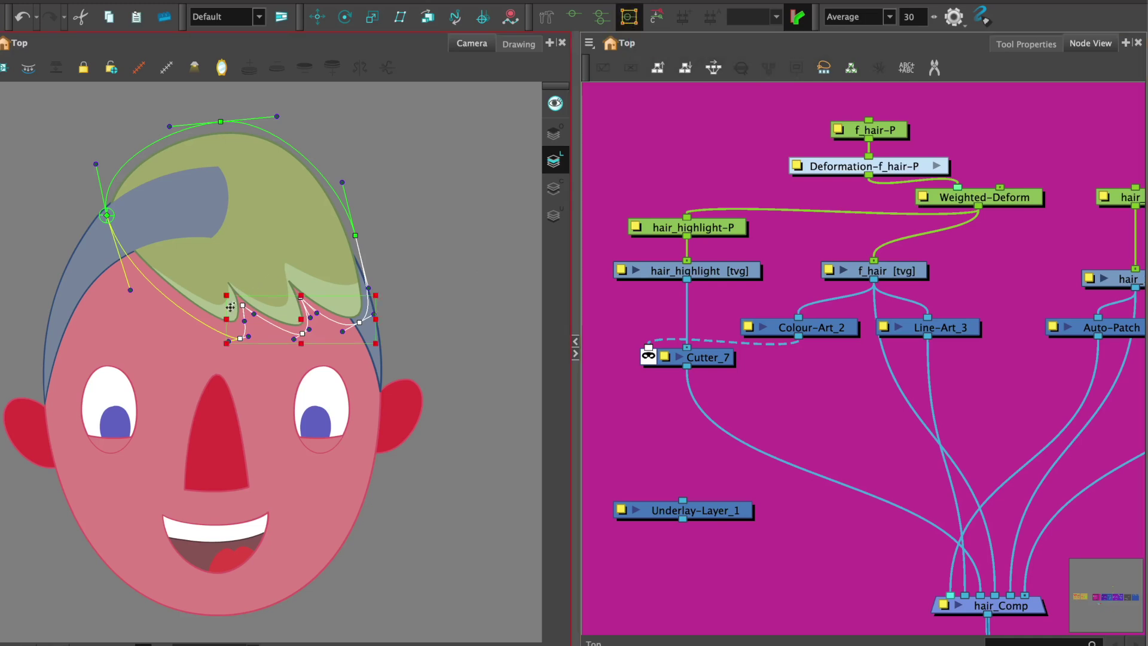
pyautogui.scroll(1, 350, 308)
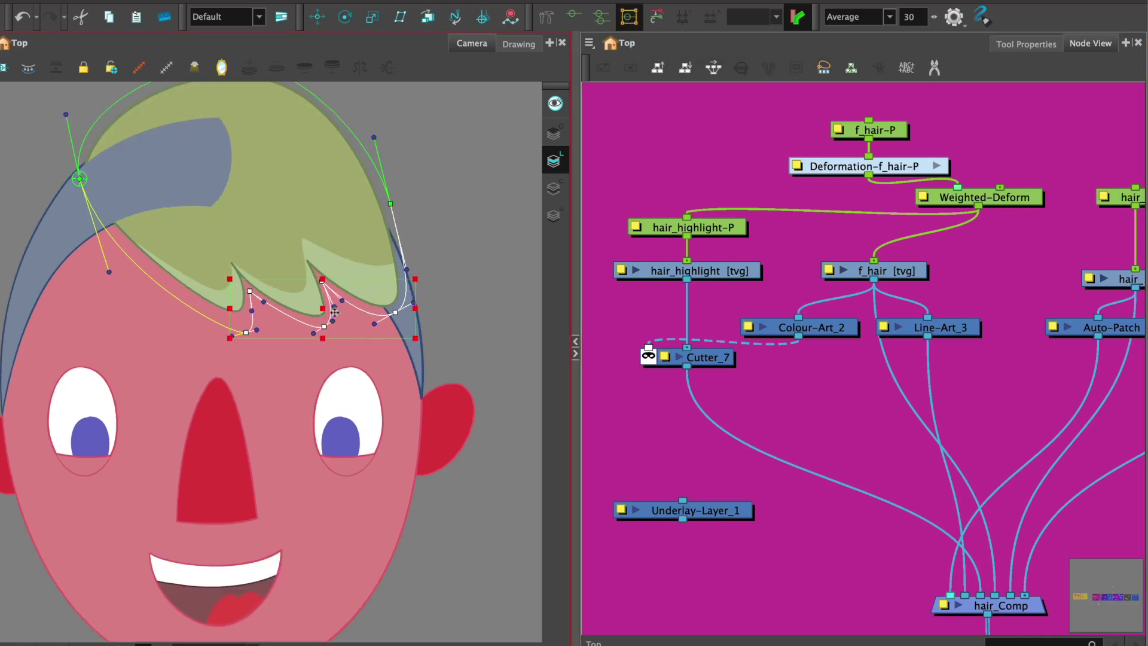
pyautogui.moveTo(333, 311); pyautogui.dragTo(371, 308)
pyautogui.moveTo(462, 339); pyautogui.dragTo(499, 312)
pyautogui.moveTo(365, 311); pyautogui.dragTo(399, 305)
pyautogui.click(409, 195)
pyautogui.moveTo(391, 204); pyautogui.dragTo(391, 186)
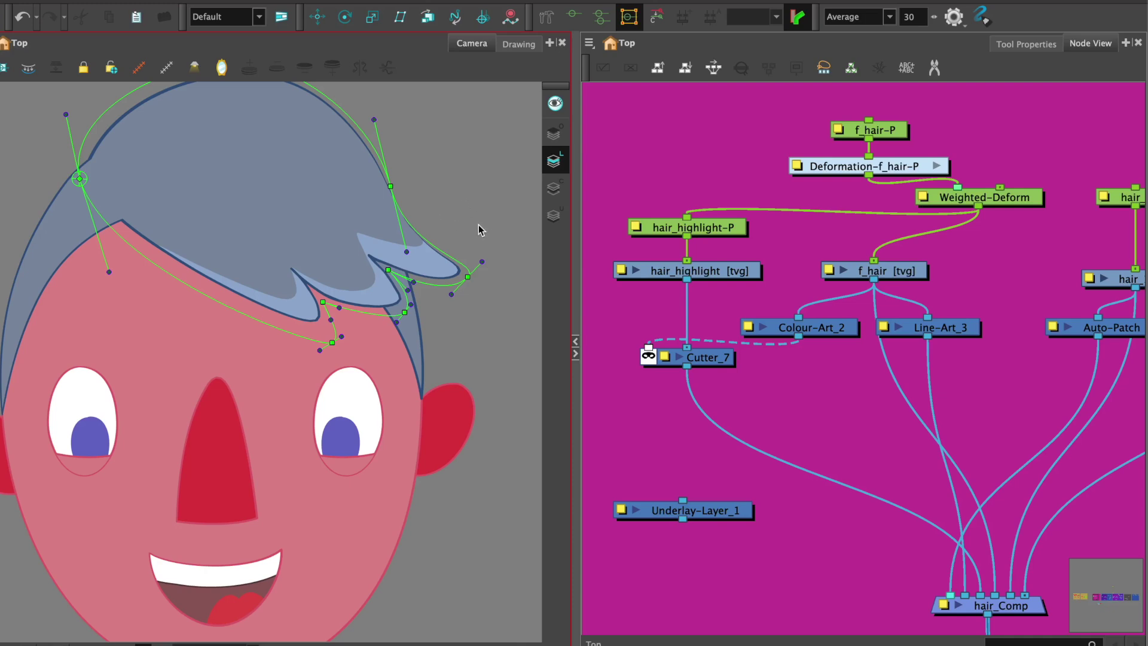
pyautogui.moveTo(471, 211); pyautogui.dragTo(451, 285)
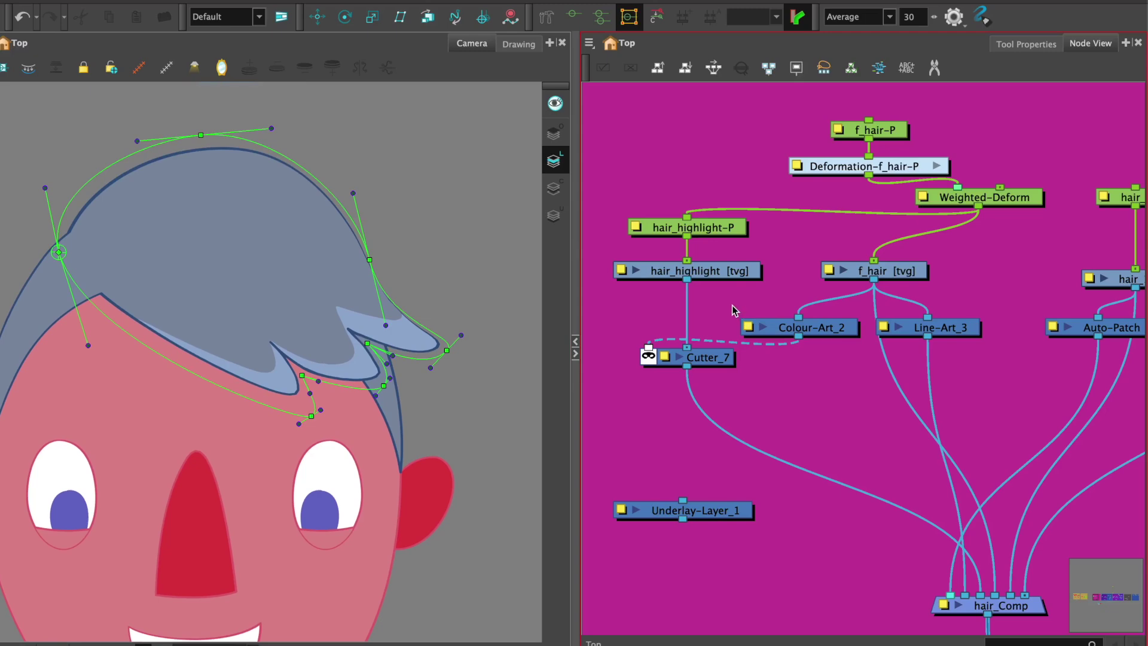